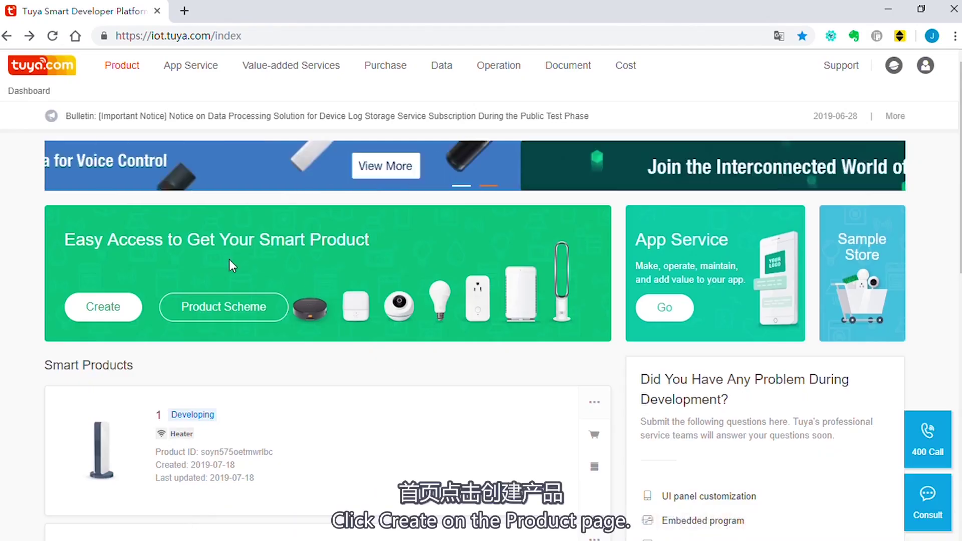
Step: Create a Lighting > Multicolor Light (RGBCW)_Wi-Fi product named 'Tuya RGBCW Light' with Wi-Fi ticked
{"action": "left_click", "coordinate": [99, 324]}
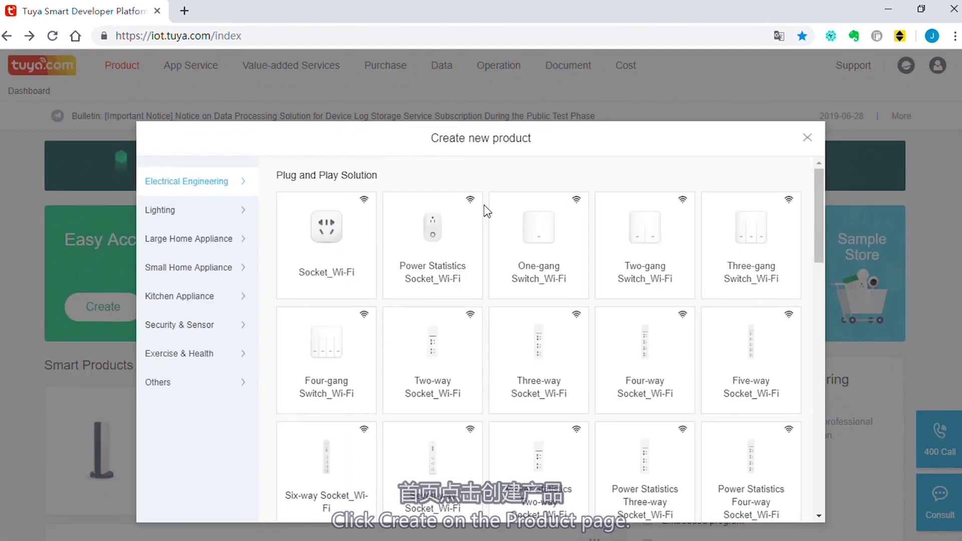
{"action": "left_click", "coordinate": [216, 215]}
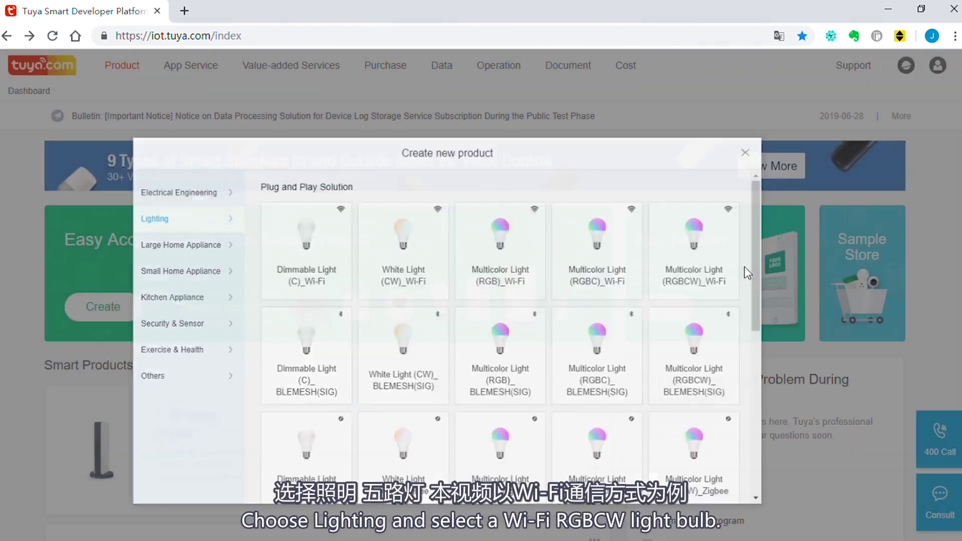
{"action": "left_click", "coordinate": [747, 273]}
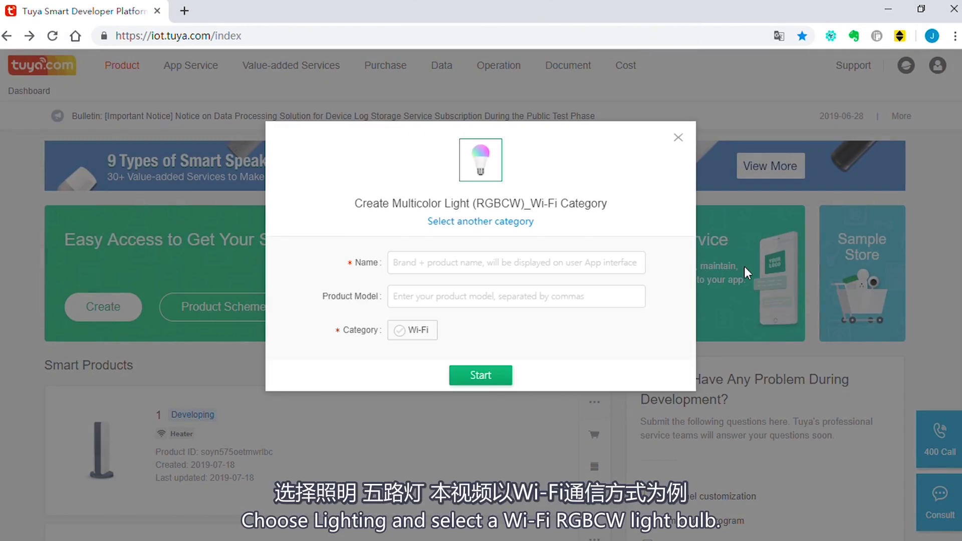
{"action": "left_click", "coordinate": [403, 263]}
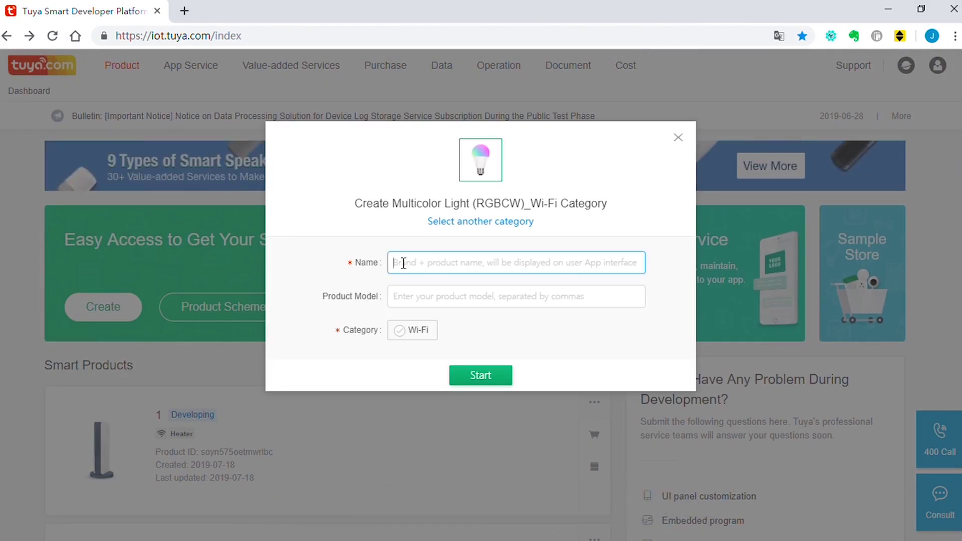
{"action": "type", "text": "Tuya"}
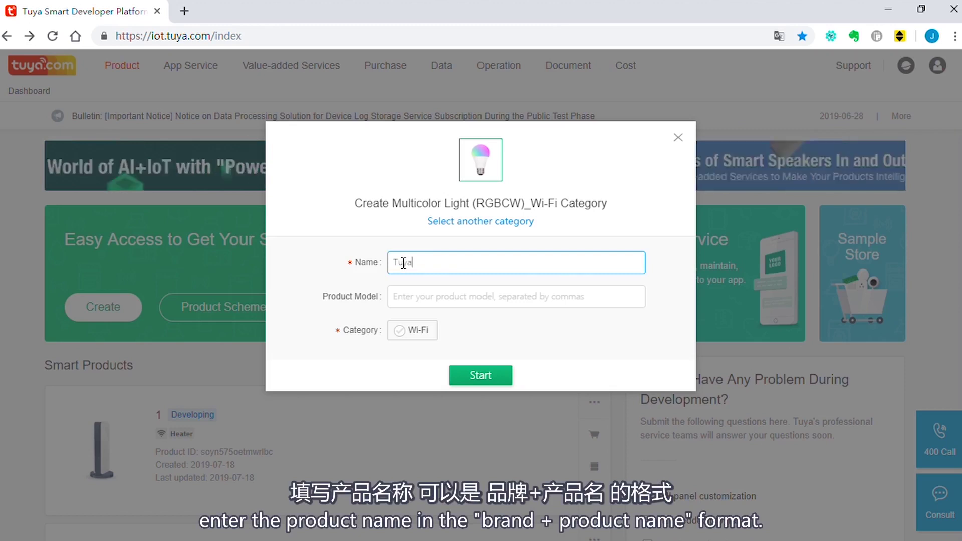
{"action": "type", "text": " R"}
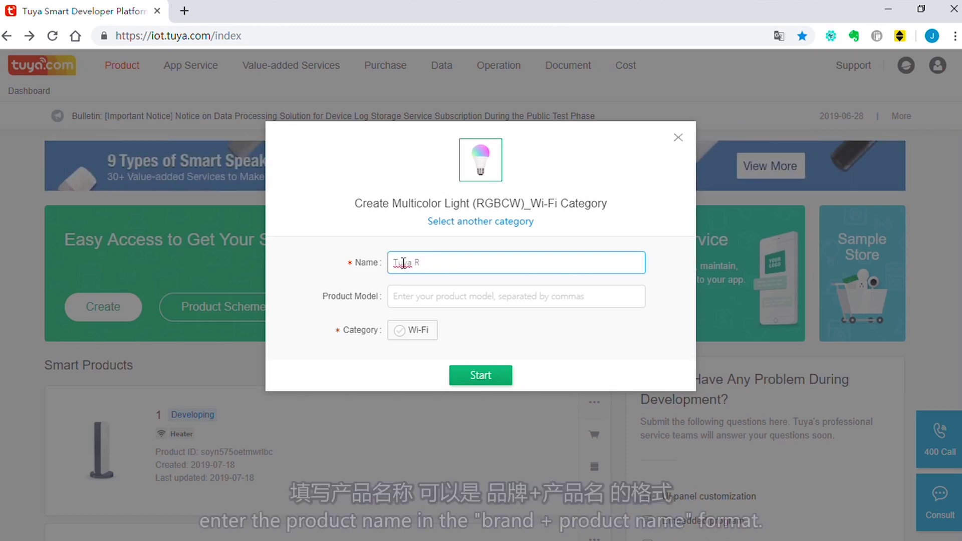
{"action": "type", "text": "GBC"}
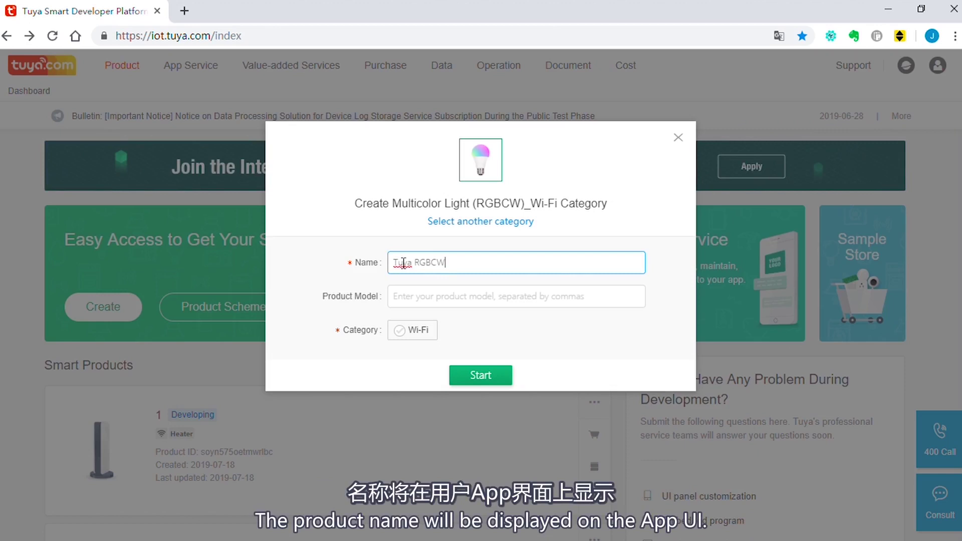
{"action": "type", "text": "W "}
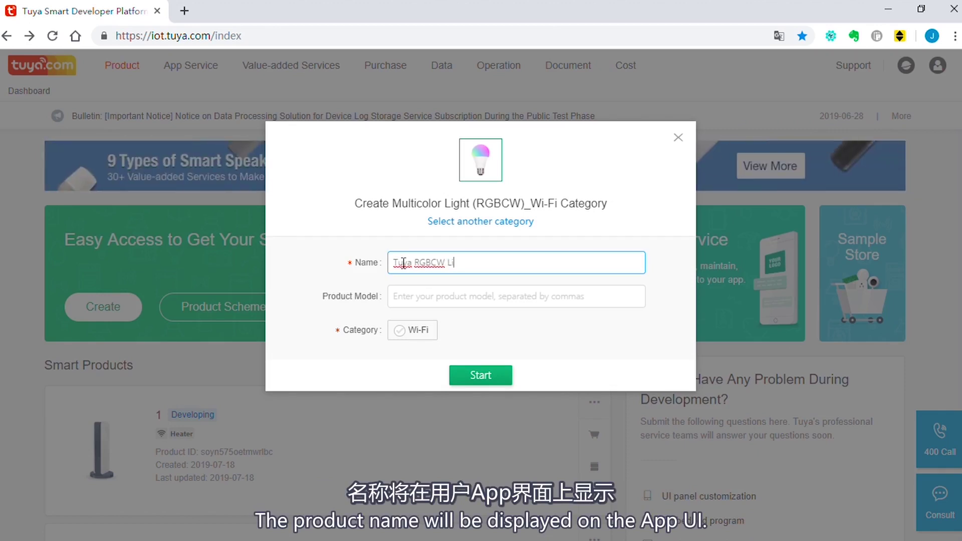
{"action": "type", "text": "Light"}
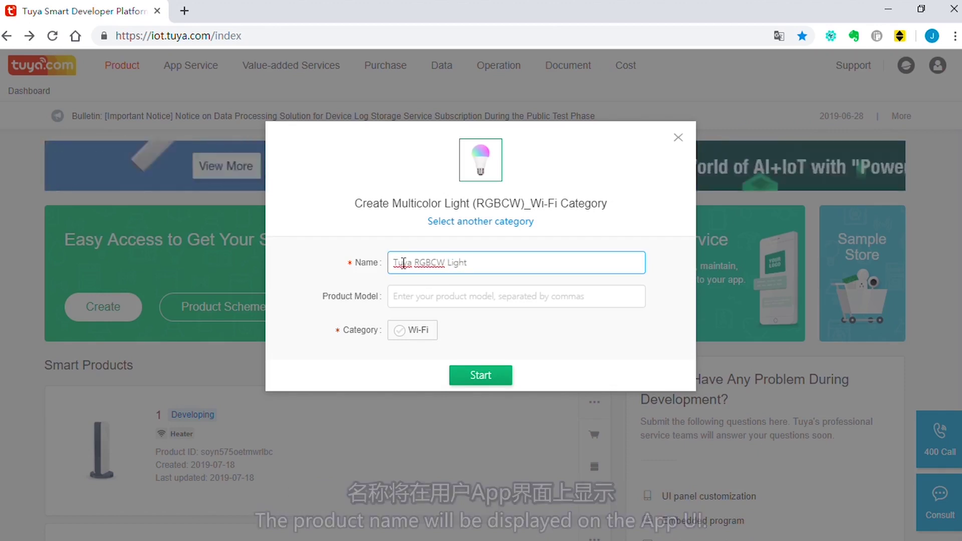
{"action": "left_click", "coordinate": [418, 300]}
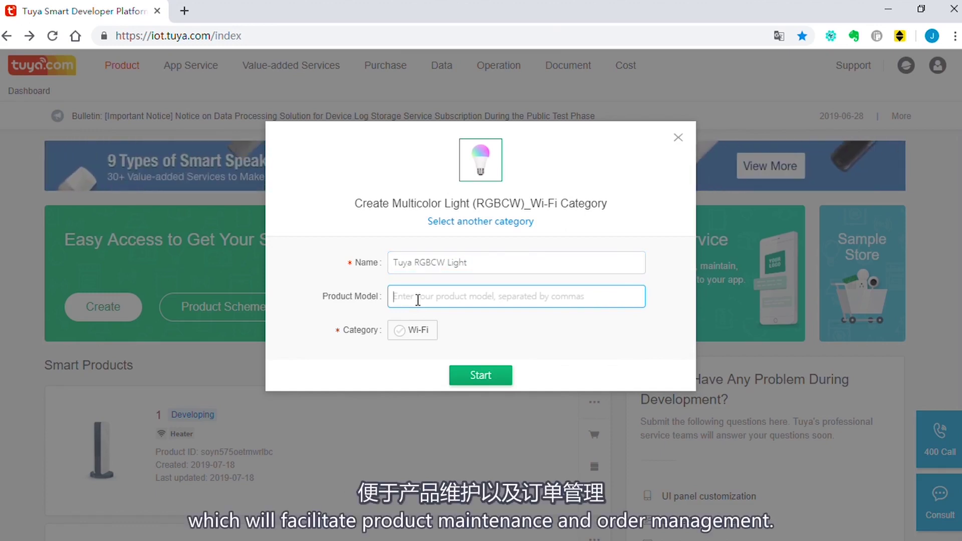
{"action": "left_click", "coordinate": [418, 333]}
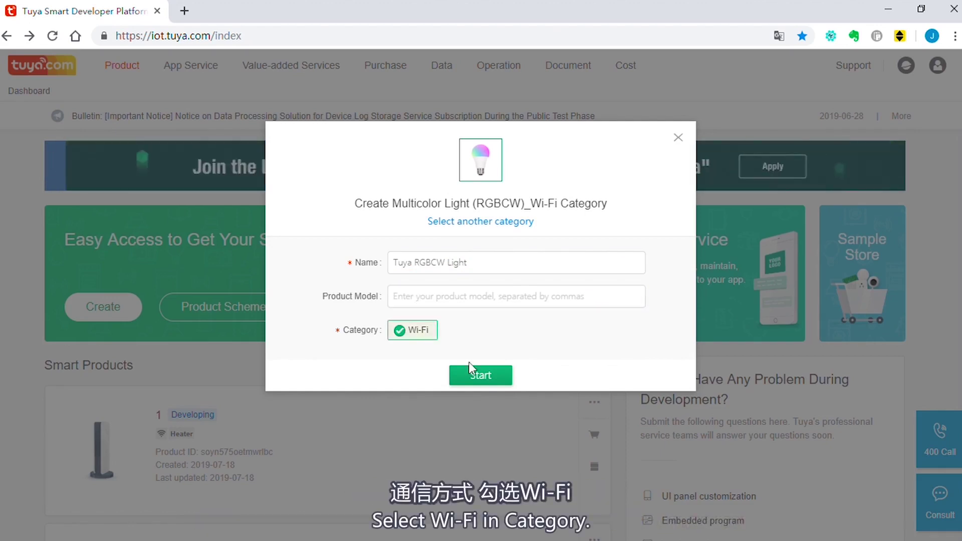
Step: Create the product and scroll through its standard (DPs 20–28), custom and cloud function tables
{"action": "left_click", "coordinate": [500, 379]}
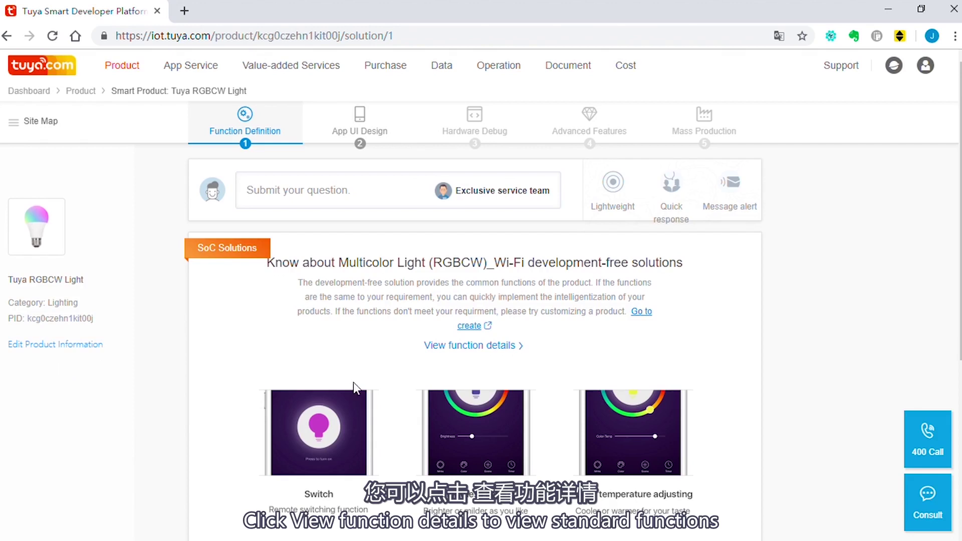
{"action": "left_click", "coordinate": [484, 353]}
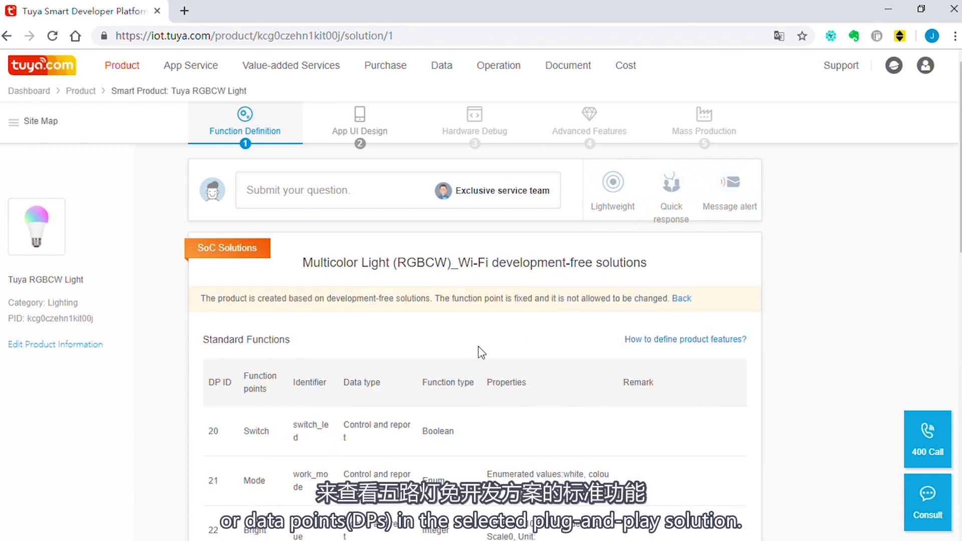
{"action": "scroll", "coordinate": [482, 353], "scroll_direction": "down", "scroll_amount": 4}
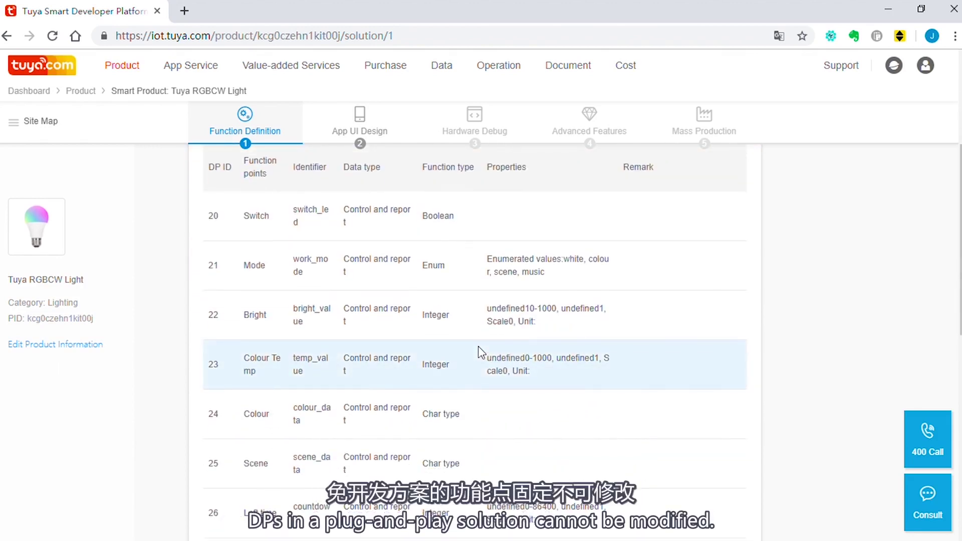
{"action": "scroll", "coordinate": [480, 352], "scroll_direction": "down", "scroll_amount": 8}
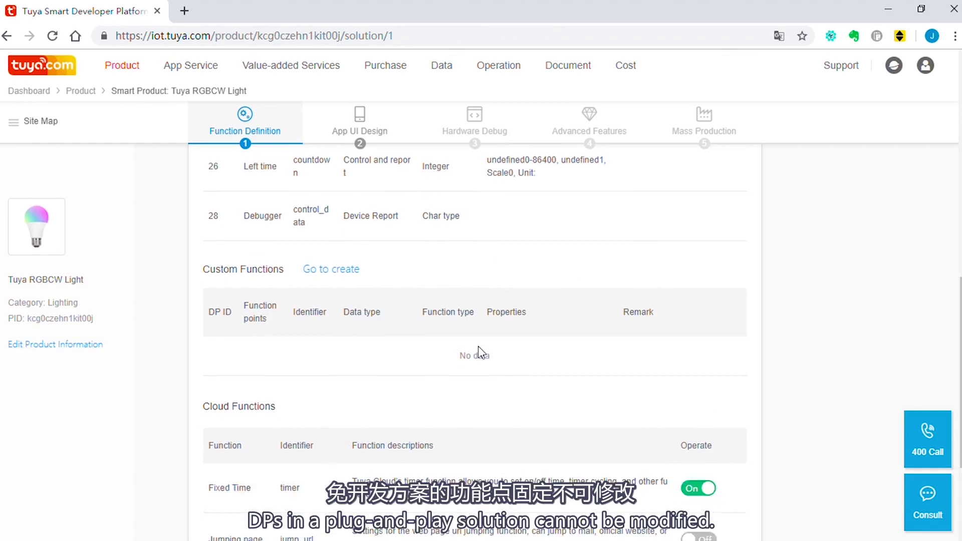
{"action": "scroll", "coordinate": [481, 353], "scroll_direction": "down", "scroll_amount": 2}
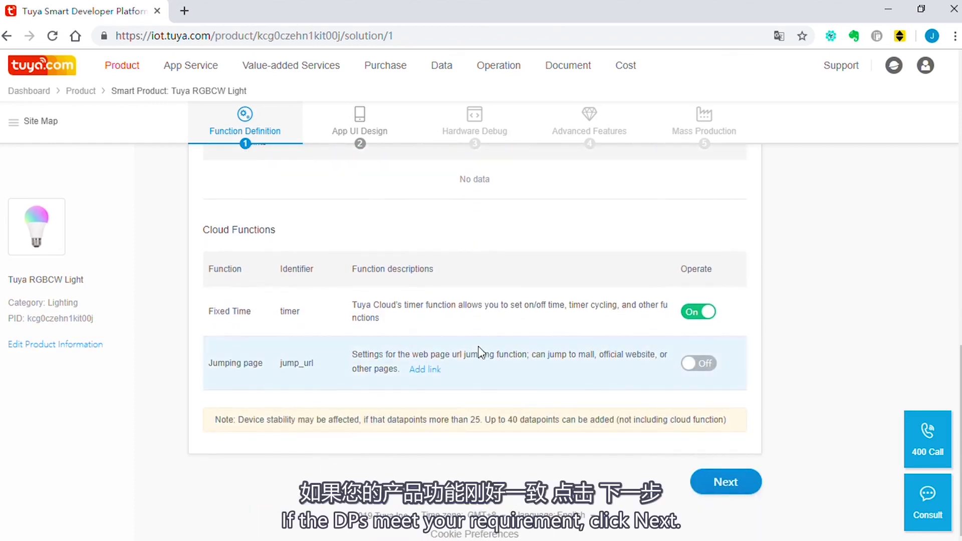
Step: Move to App UI Design and pick the Nostalgic Dark1 custom template
{"action": "left_click", "coordinate": [724, 482]}
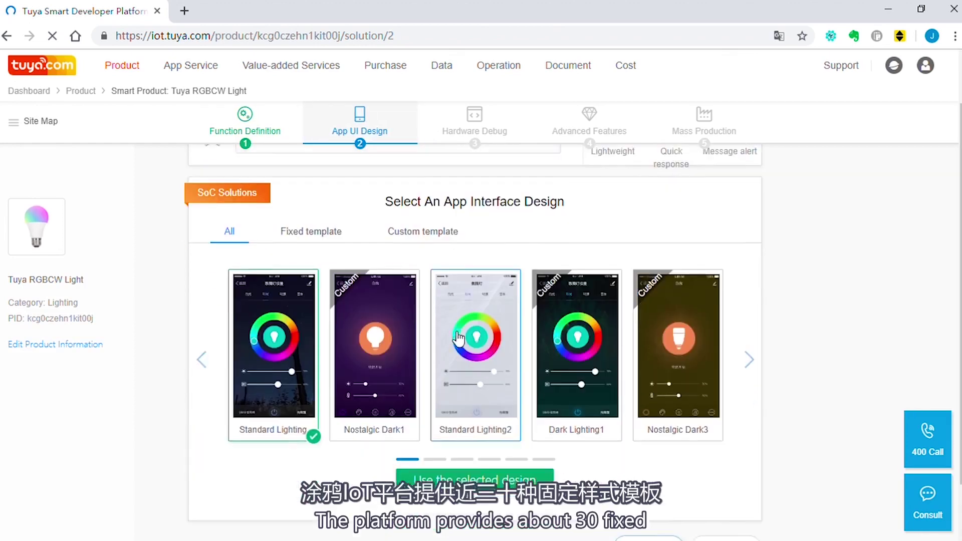
{"action": "left_click", "coordinate": [747, 340]}
{"action": "left_click", "coordinate": [746, 340]}
{"action": "left_click", "coordinate": [747, 340]}
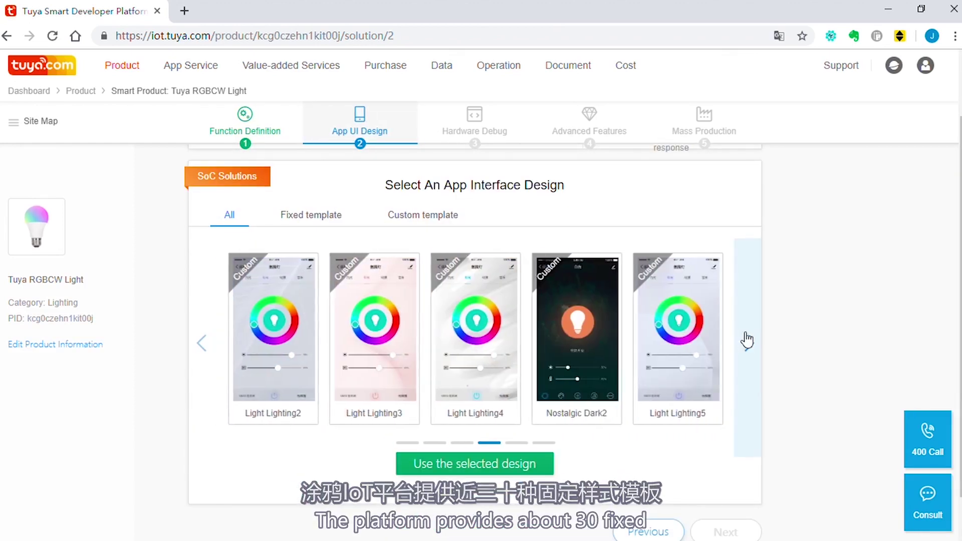
{"action": "left_click", "coordinate": [747, 340]}
{"action": "left_click", "coordinate": [747, 340]}
{"action": "left_click", "coordinate": [426, 215]}
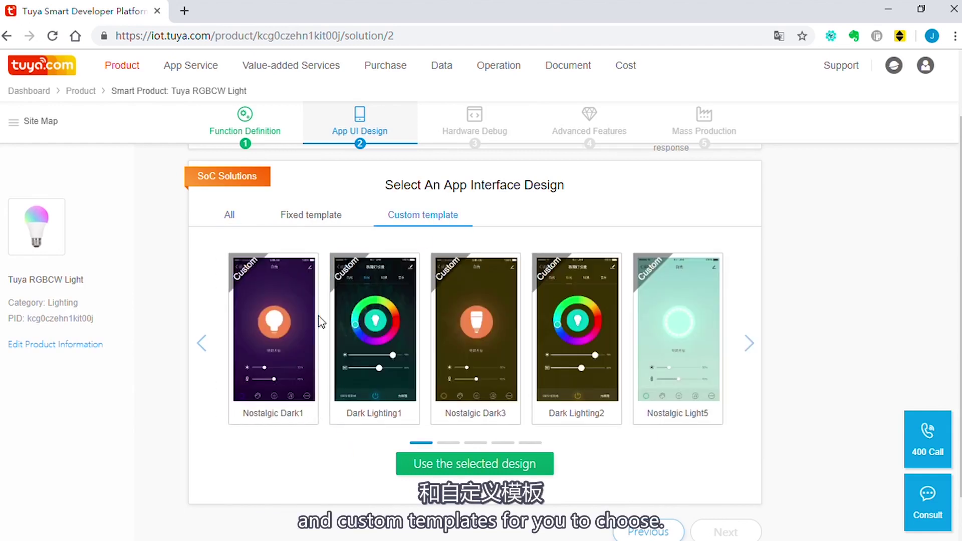
{"action": "left_click", "coordinate": [288, 346]}
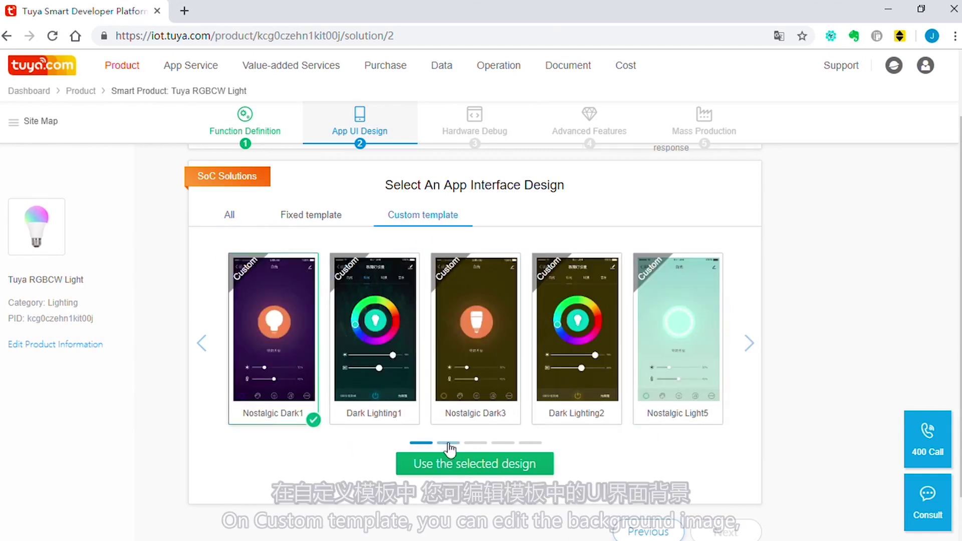
Step: Edit the template with a solid teal background, lavender theme colour and the third font colour
{"action": "scroll", "coordinate": [344, 323], "scroll_direction": "down", "scroll_amount": 2}
{"action": "left_click", "coordinate": [237, 368]}
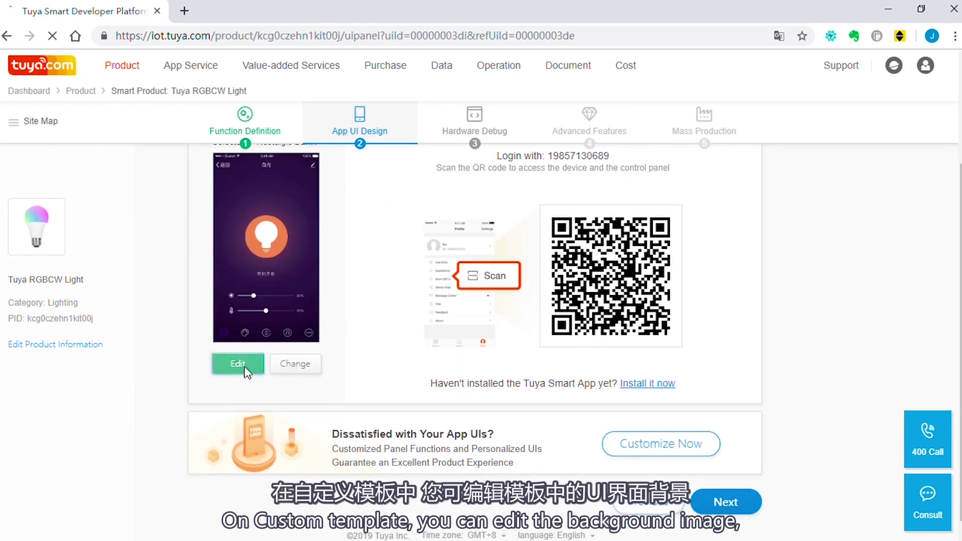
{"action": "left_click", "coordinate": [368, 240]}
{"action": "left_click", "coordinate": [461, 278]}
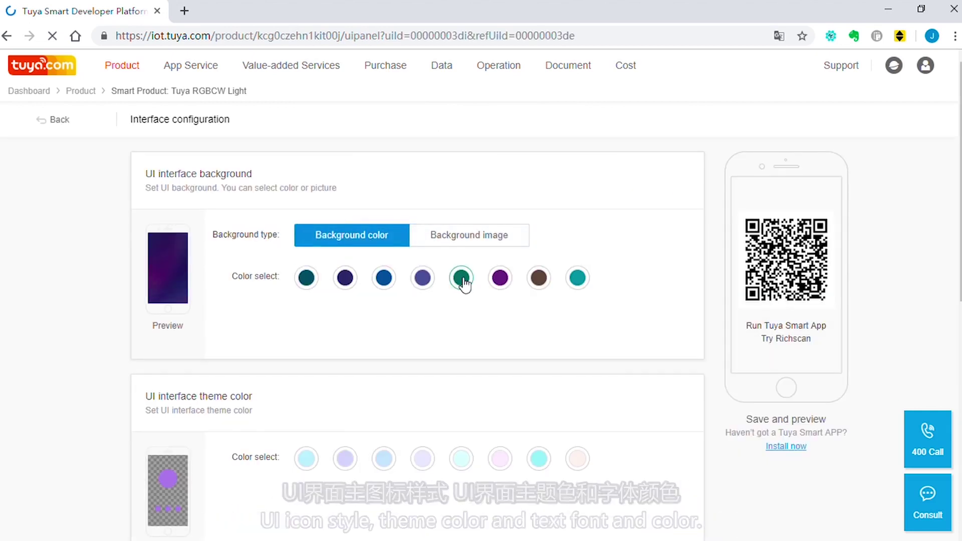
{"action": "scroll", "coordinate": [429, 315], "scroll_direction": "down", "scroll_amount": 3}
{"action": "left_click", "coordinate": [345, 315]}
{"action": "scroll", "coordinate": [358, 325], "scroll_direction": "down", "scroll_amount": 4}
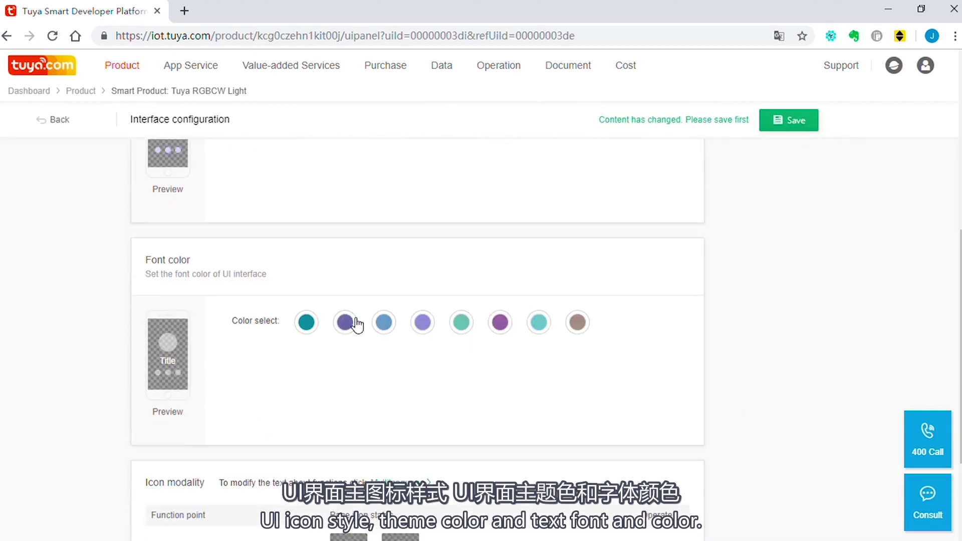
{"action": "left_click", "coordinate": [384, 323]}
{"action": "scroll", "coordinate": [378, 326], "scroll_direction": "down", "scroll_amount": 3}
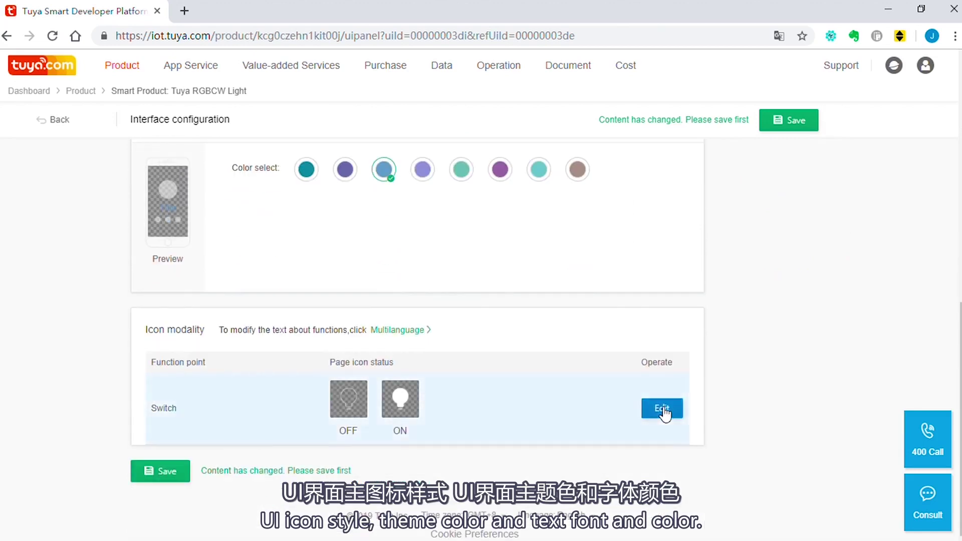
Step: Use the tall bulb ON icon for Switch and save the interface configuration
{"action": "left_click", "coordinate": [661, 408]}
{"action": "left_click", "coordinate": [496, 262]}
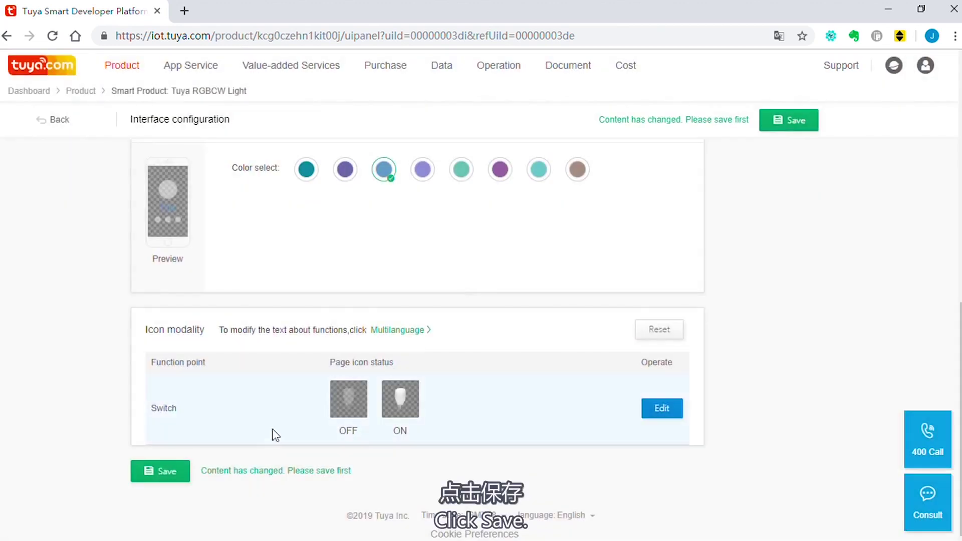
{"action": "left_click", "coordinate": [160, 471]}
{"action": "left_click", "coordinate": [50, 120]}
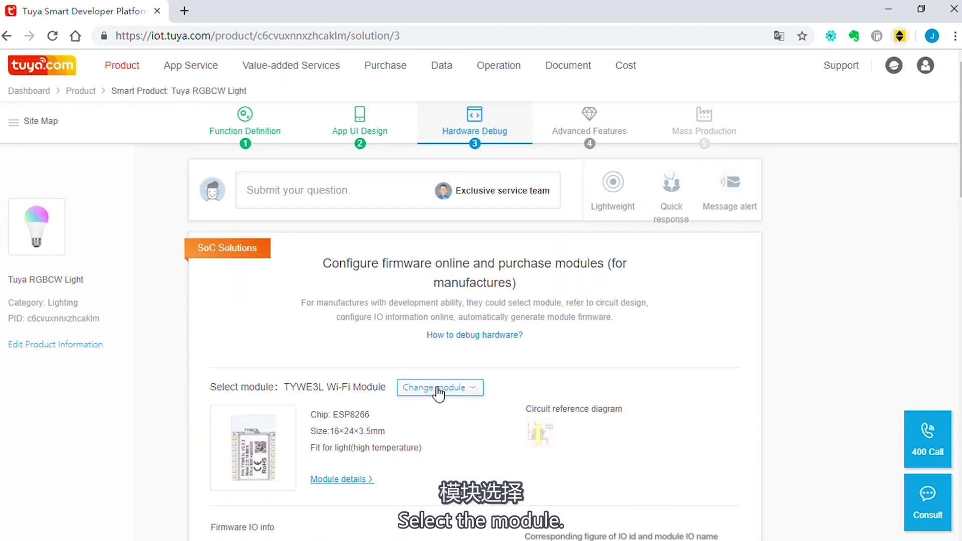
Step: Browse the module list and confirm the TYWE3L Wi-Fi module
{"action": "left_click", "coordinate": [438, 390]}
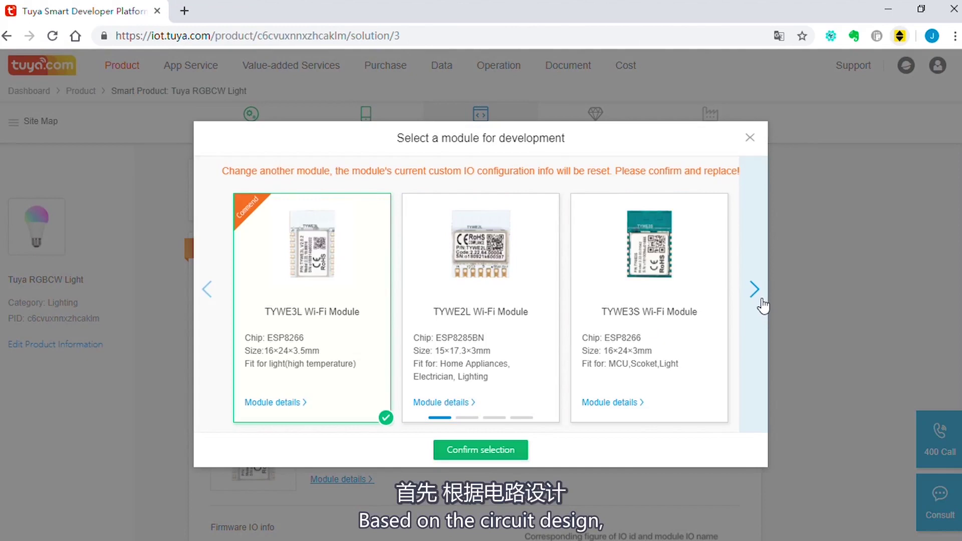
{"action": "left_click", "coordinate": [762, 303]}
{"action": "left_click", "coordinate": [762, 304]}
{"action": "left_click", "coordinate": [762, 305]}
{"action": "left_click", "coordinate": [763, 303]}
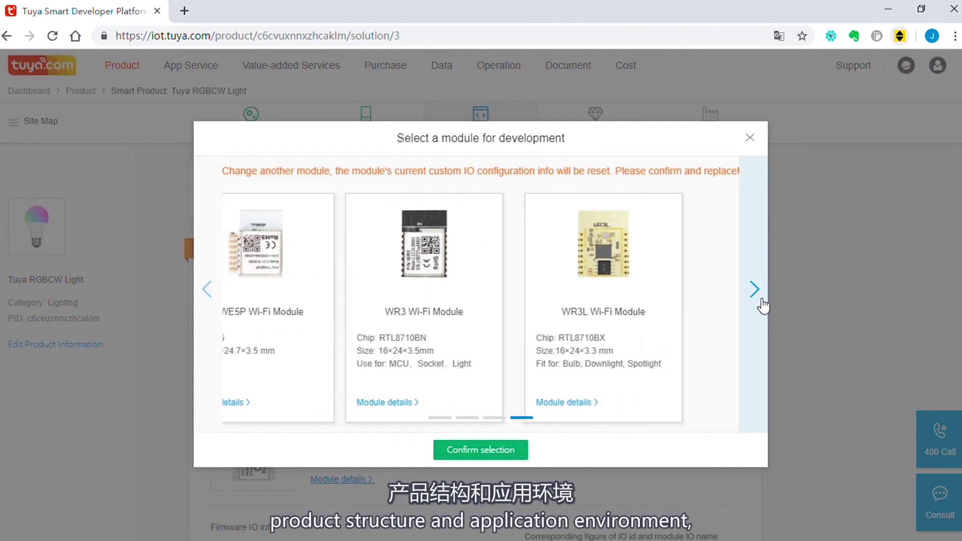
{"action": "left_click", "coordinate": [209, 289]}
{"action": "left_click", "coordinate": [209, 289]}
{"action": "left_click", "coordinate": [208, 290]}
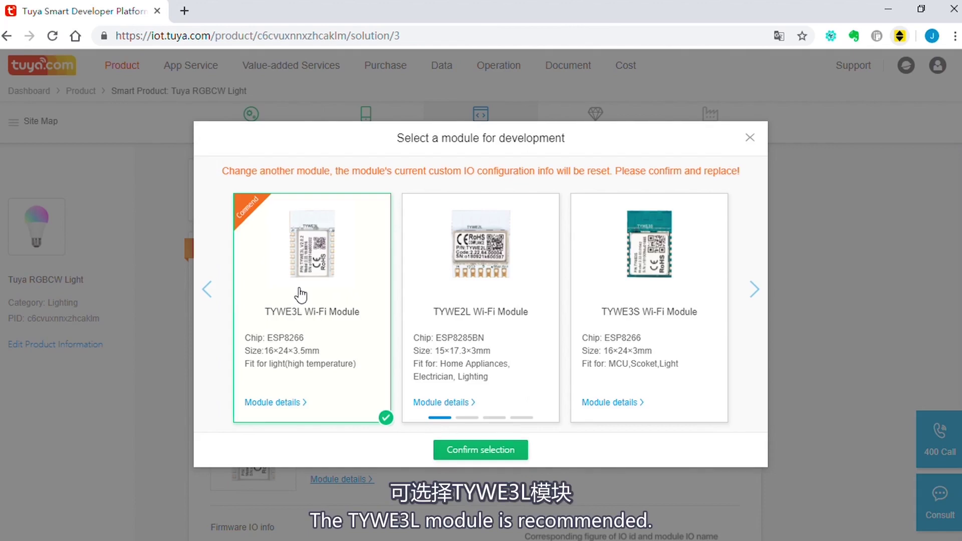
{"action": "left_click", "coordinate": [481, 451]}
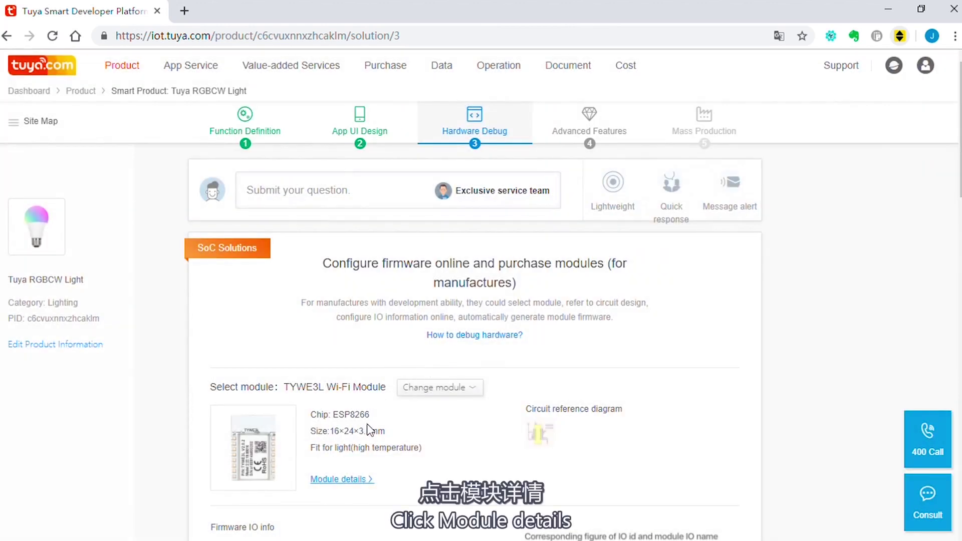
Step: Review the TYWE3L module details and the enlarged circuit reference diagram
{"action": "left_click", "coordinate": [355, 480]}
{"action": "scroll", "coordinate": [549, 299], "scroll_direction": "down", "scroll_amount": 3}
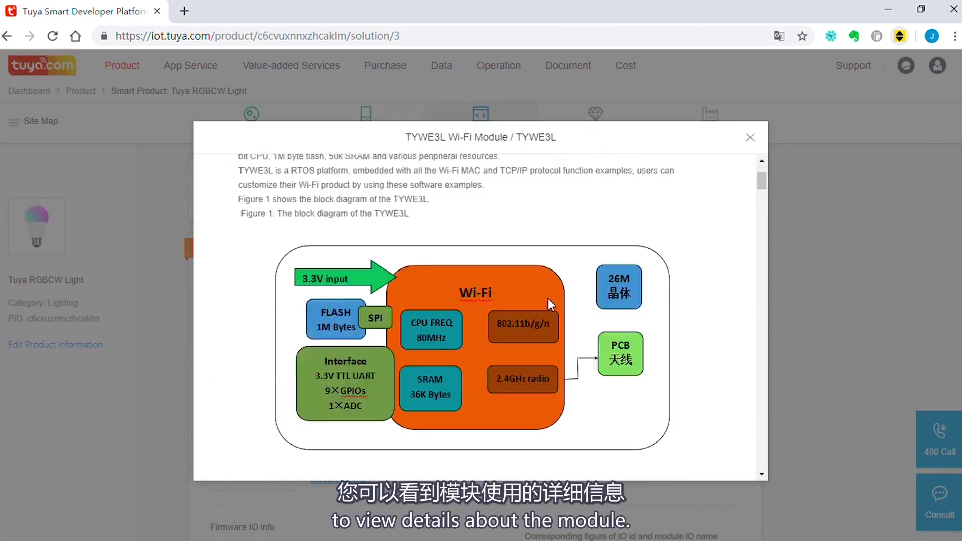
{"action": "scroll", "coordinate": [548, 298], "scroll_direction": "up", "scroll_amount": 3}
{"action": "left_click", "coordinate": [750, 137]}
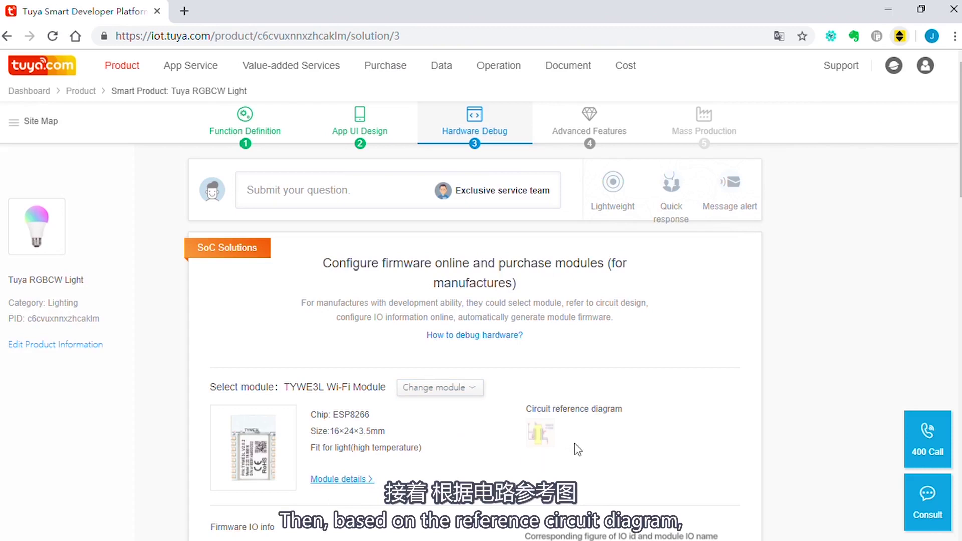
{"action": "left_click", "coordinate": [545, 437]}
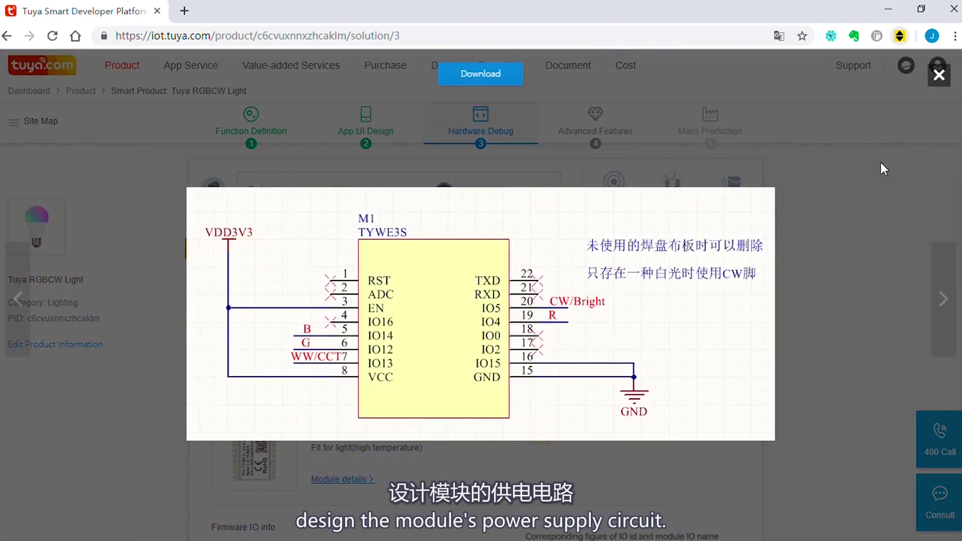
{"action": "left_click", "coordinate": [939, 75]}
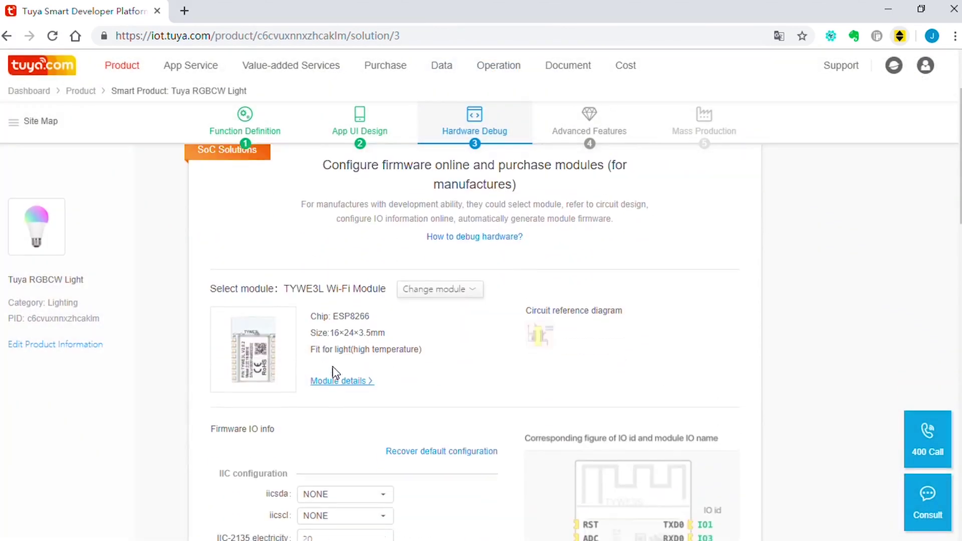
Step: Review Max Brightness 100, the PWM frequency and the CCT drive method options
{"action": "scroll", "coordinate": [335, 374], "scroll_direction": "down", "scroll_amount": 5}
{"action": "scroll", "coordinate": [335, 373], "scroll_direction": "down", "scroll_amount": 5}
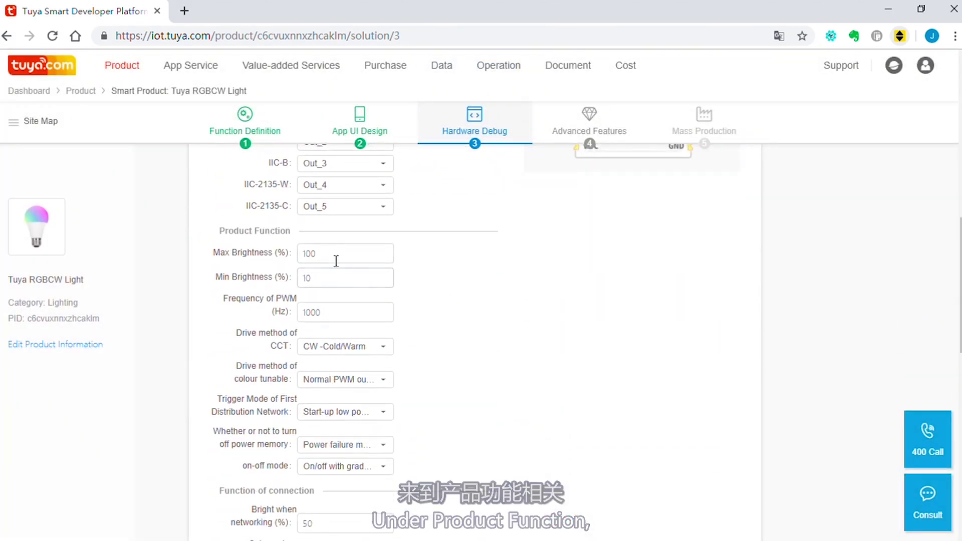
{"action": "left_click", "coordinate": [335, 256]}
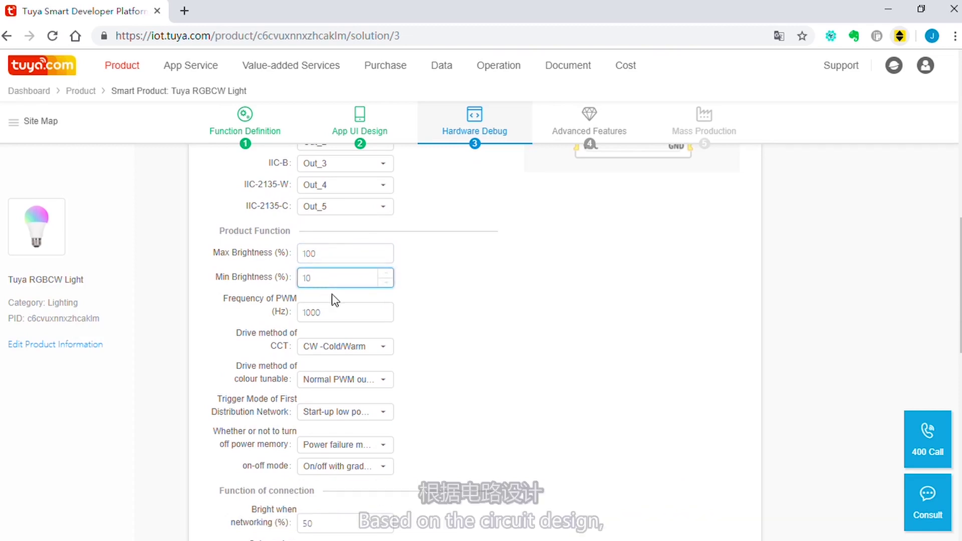
{"action": "left_click", "coordinate": [340, 317]}
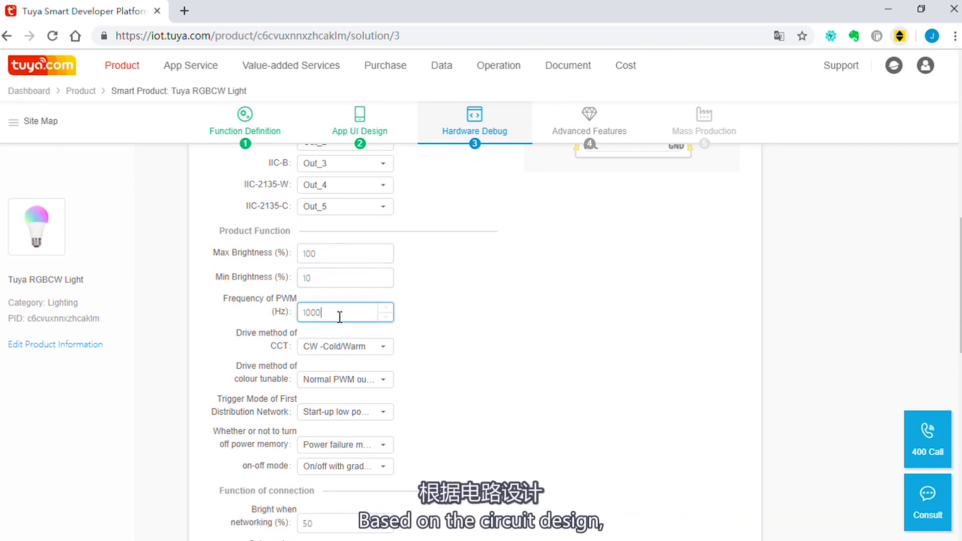
{"action": "left_click", "coordinate": [361, 351]}
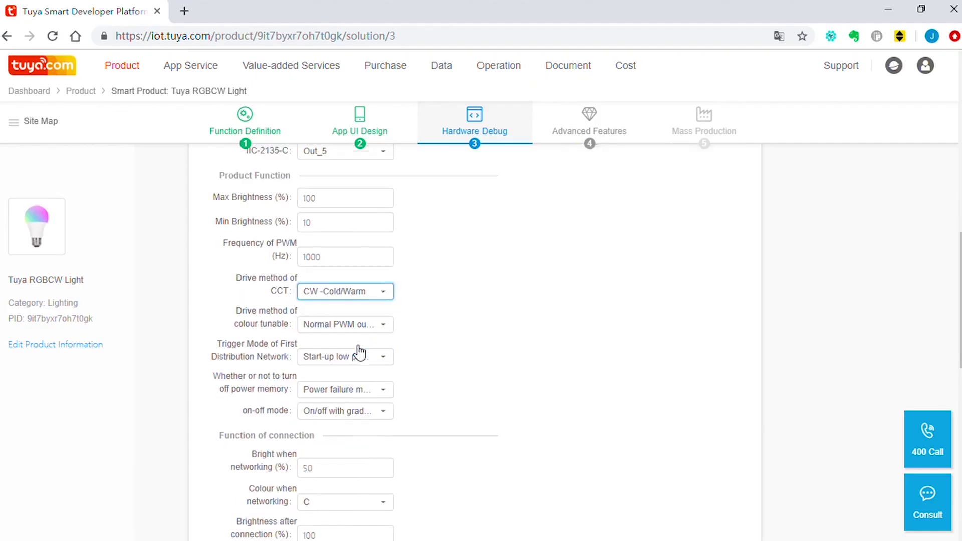
Step: Keep GPIO5 for cold white and GPIO13 for warm white, and set colour drive to SM2135 I2C
{"action": "scroll", "coordinate": [359, 350], "scroll_direction": "down", "scroll_amount": 5}
{"action": "left_click", "coordinate": [335, 330]}
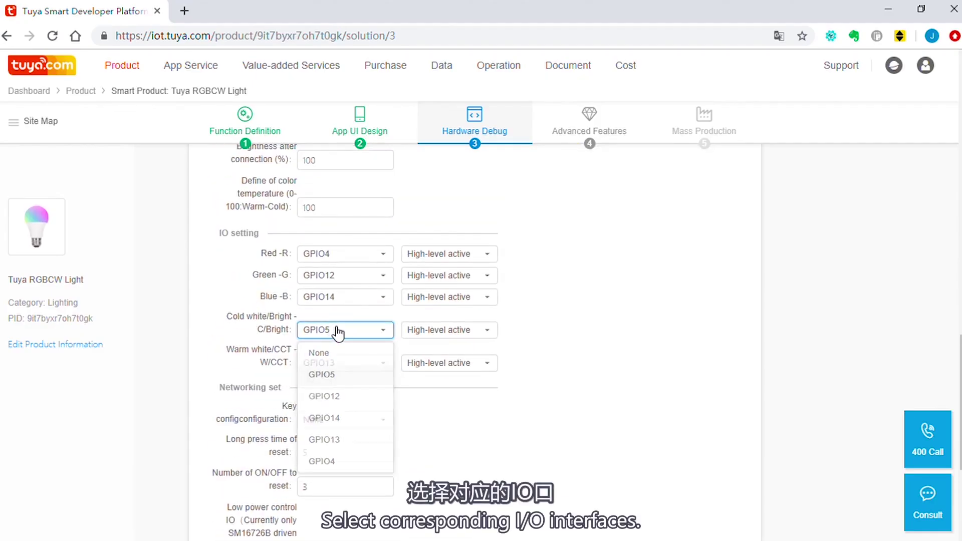
{"action": "left_click", "coordinate": [330, 376]}
{"action": "left_click", "coordinate": [336, 364]}
{"action": "left_click", "coordinate": [349, 363]}
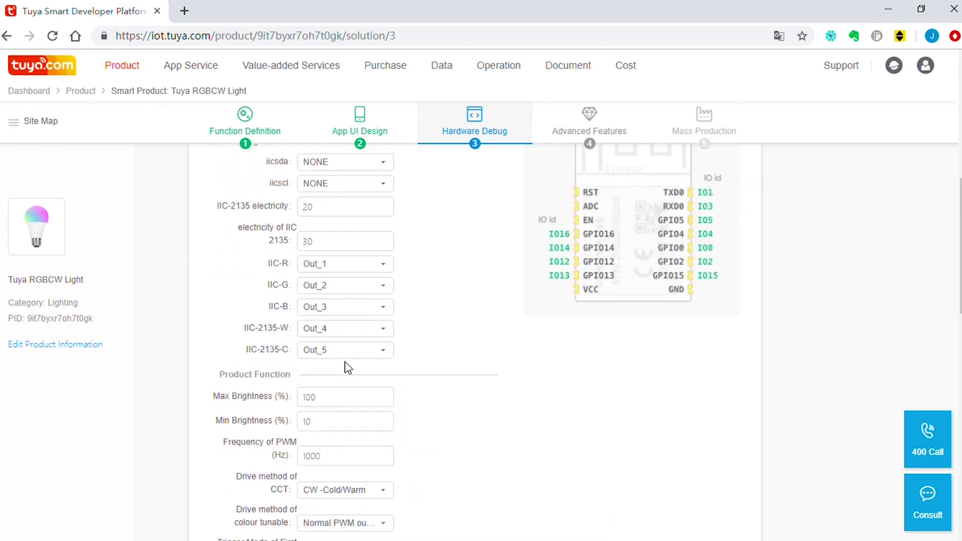
{"action": "scroll", "coordinate": [359, 351], "scroll_direction": "down", "scroll_amount": 4}
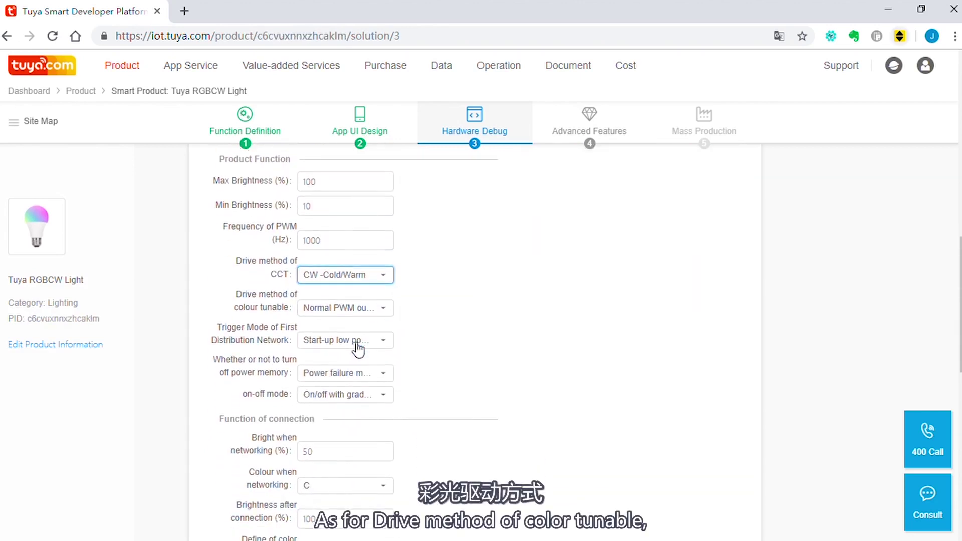
{"action": "left_click", "coordinate": [354, 307]}
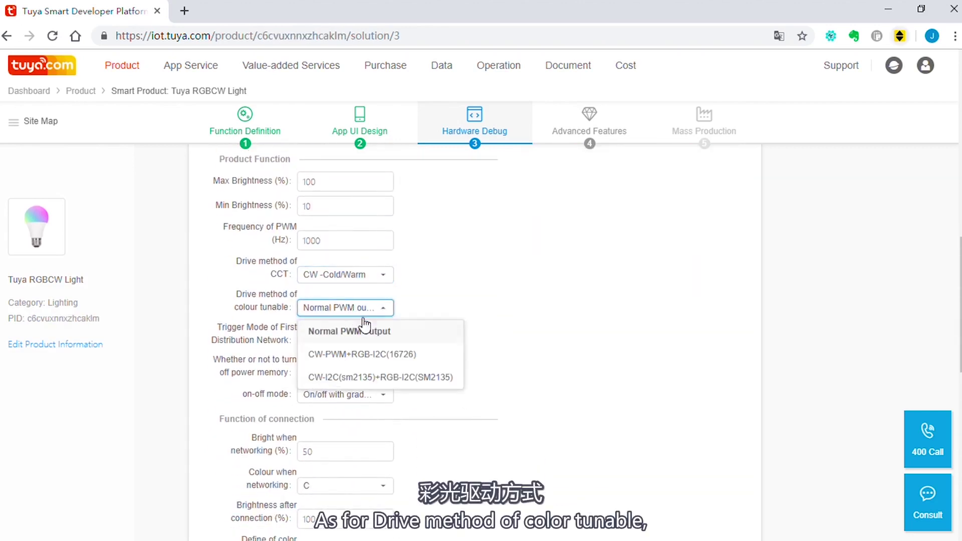
{"action": "left_click", "coordinate": [400, 381]}
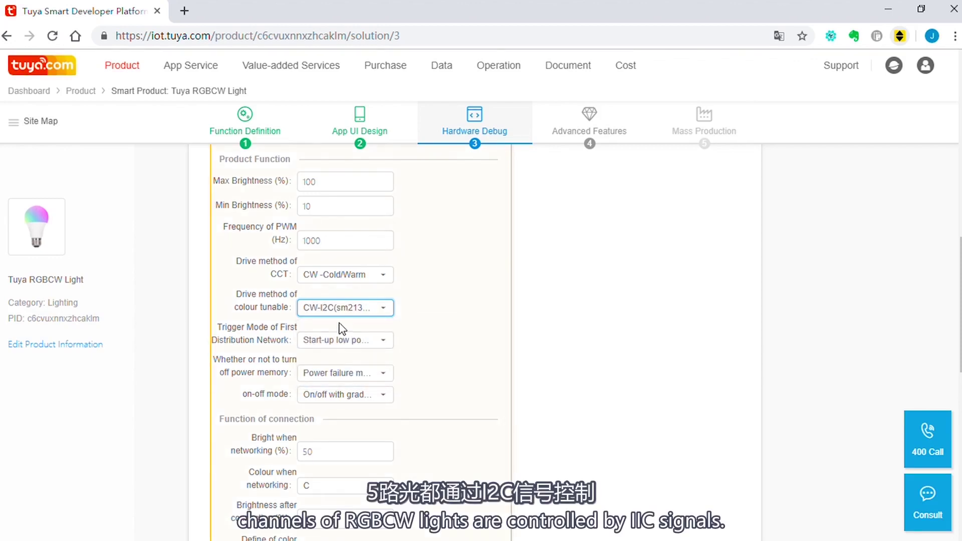
Step: Check the iicsda and iicscl pin choices and the IIC-2135 current values
{"action": "scroll", "coordinate": [342, 321], "scroll_direction": "up", "scroll_amount": 2}
{"action": "left_click", "coordinate": [337, 236]}
{"action": "left_click", "coordinate": [336, 240]}
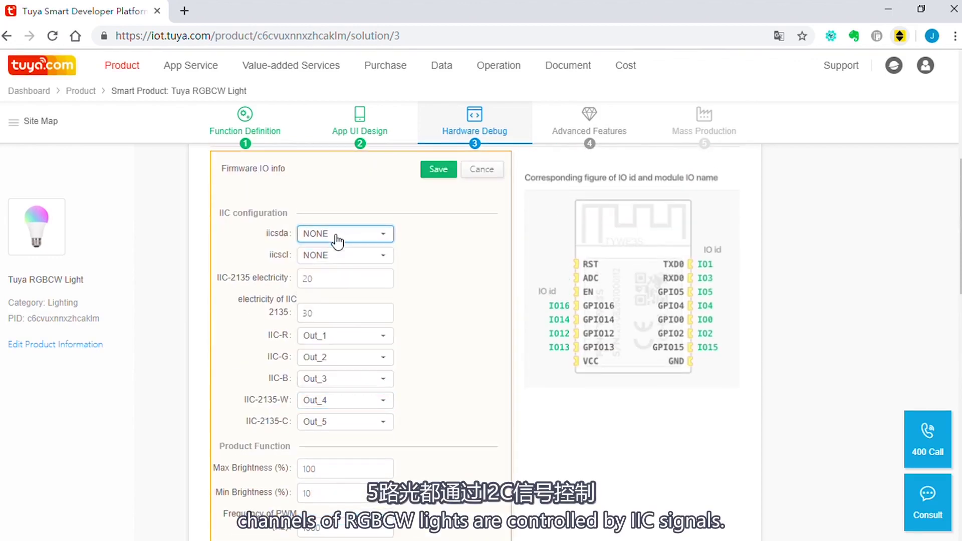
{"action": "left_click", "coordinate": [337, 254]}
{"action": "left_click", "coordinate": [337, 254]}
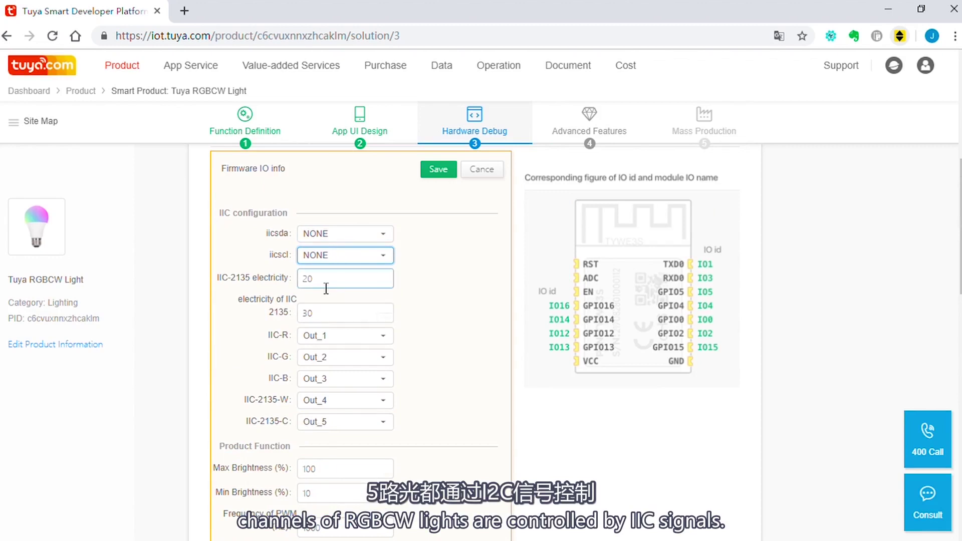
{"action": "left_click", "coordinate": [326, 289]}
{"action": "left_click", "coordinate": [327, 316]}
Step: Check the IIC-R, G, B outputs and assign Out_4 to IIC-2135-W and Out_5 to IIC-2135-C
{"action": "left_click", "coordinate": [338, 344]}
{"action": "left_click", "coordinate": [332, 366]}
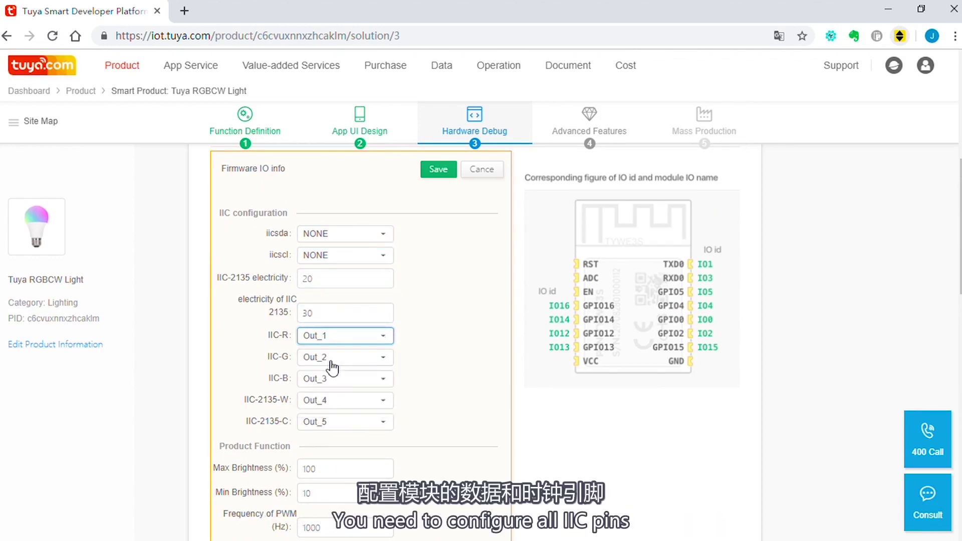
{"action": "left_click", "coordinate": [336, 364]}
{"action": "left_click", "coordinate": [344, 361]}
{"action": "left_click", "coordinate": [344, 379]}
{"action": "left_click", "coordinate": [344, 380]}
{"action": "left_click", "coordinate": [342, 401]}
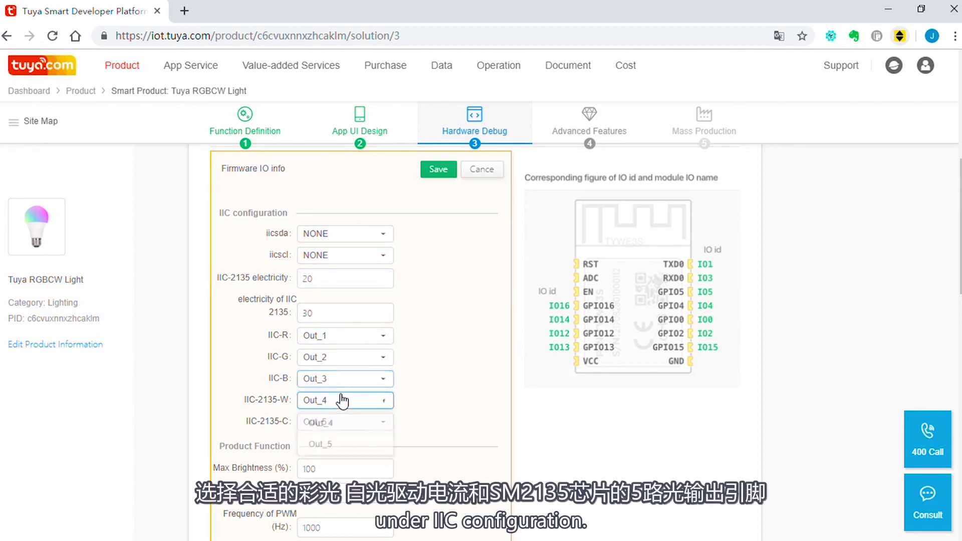
{"action": "left_click", "coordinate": [340, 422]}
{"action": "left_click", "coordinate": [340, 422]}
{"action": "left_click", "coordinate": [323, 466]}
Step: Switch colour drive to CW-PWM+RGB-I2C(16726), leaving iicsda and iicscl at NONE
{"action": "scroll", "coordinate": [346, 386], "scroll_direction": "down", "scroll_amount": 3}
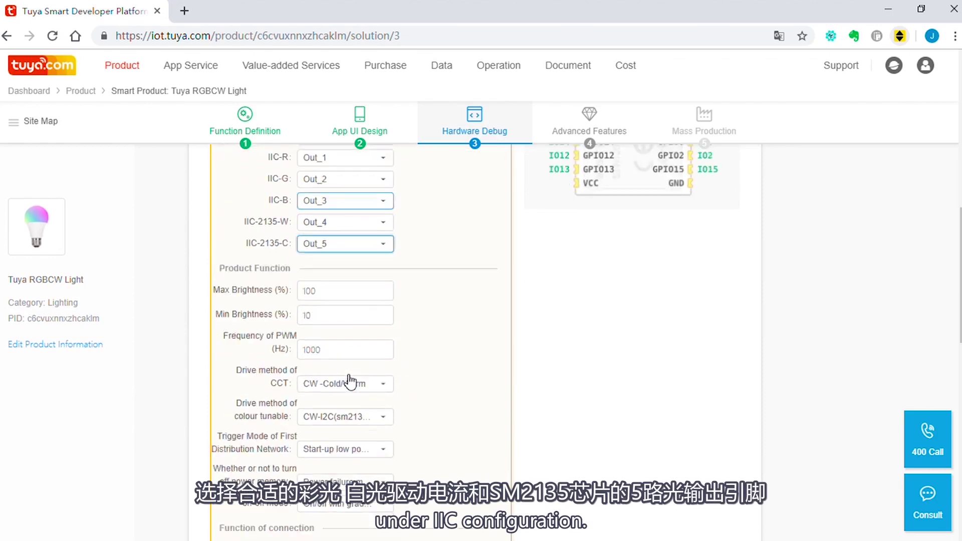
{"action": "scroll", "coordinate": [378, 379], "scroll_direction": "down", "scroll_amount": 2}
{"action": "left_click", "coordinate": [351, 307]}
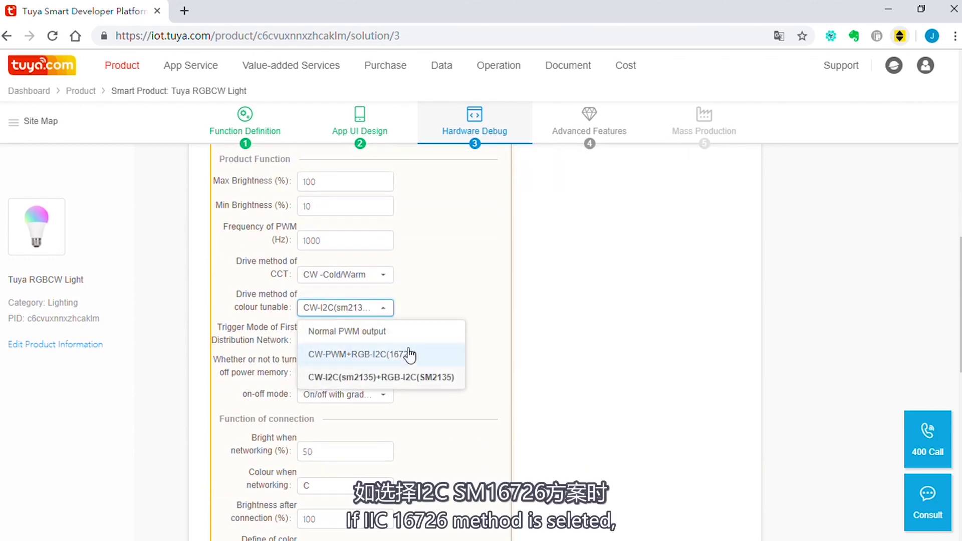
{"action": "left_click", "coordinate": [360, 355]}
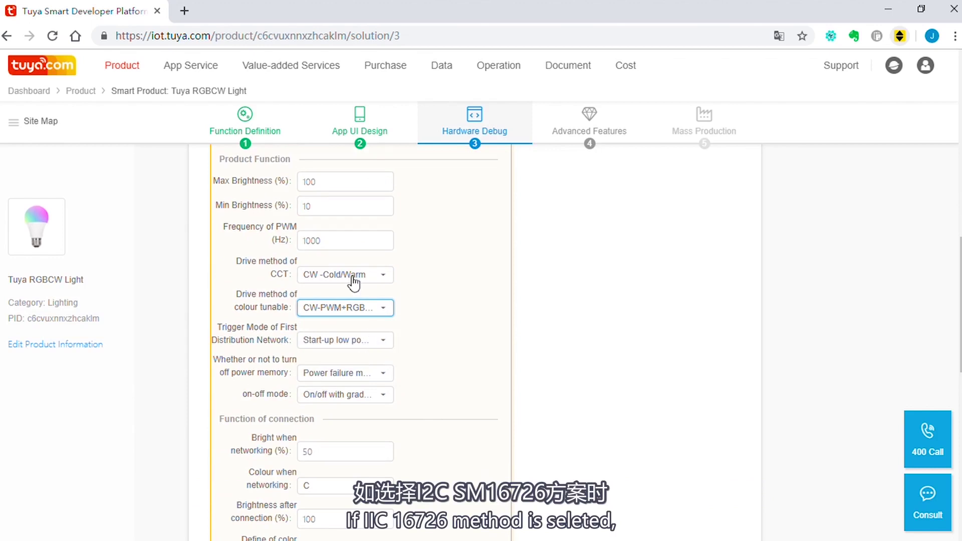
{"action": "scroll", "coordinate": [343, 275], "scroll_direction": "up", "scroll_amount": 5}
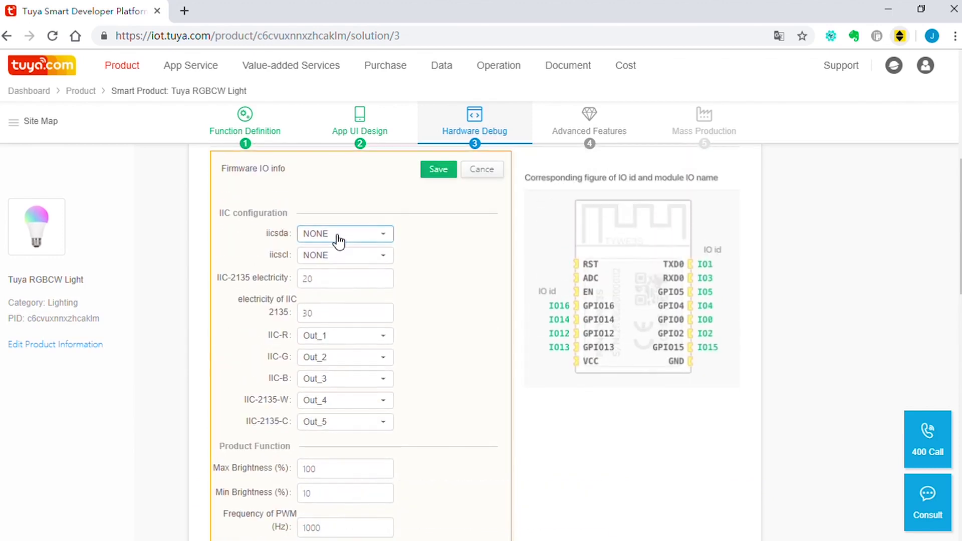
{"action": "left_click", "coordinate": [339, 239]}
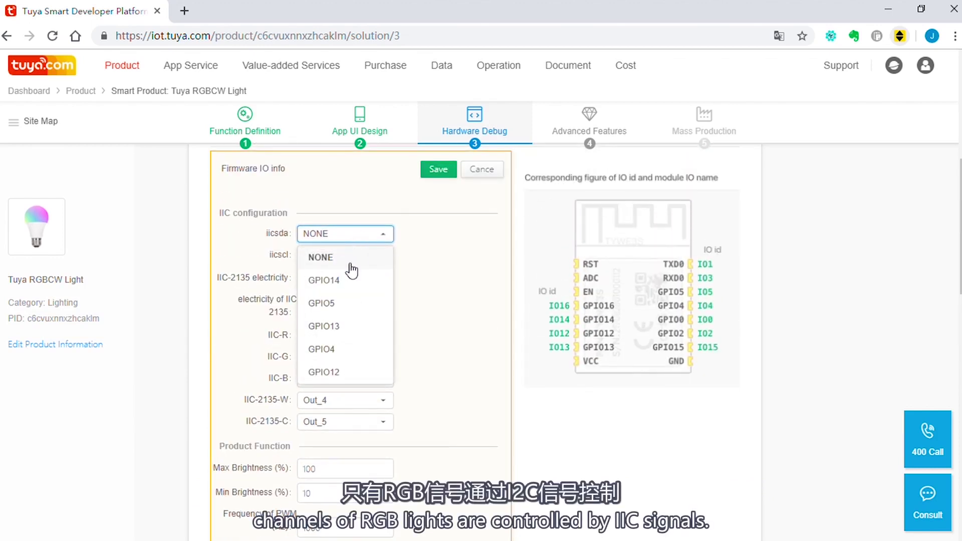
{"action": "left_click", "coordinate": [345, 257]}
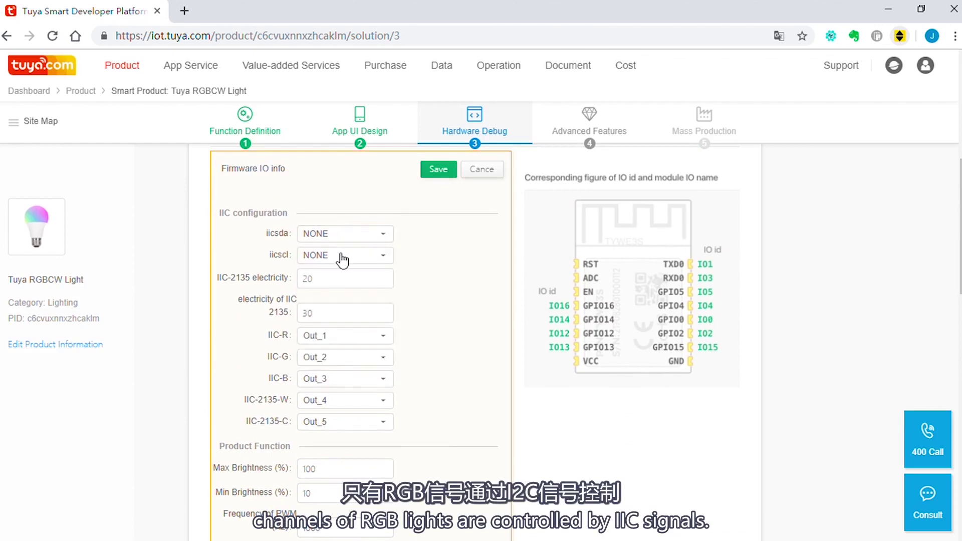
{"action": "left_click", "coordinate": [340, 258]}
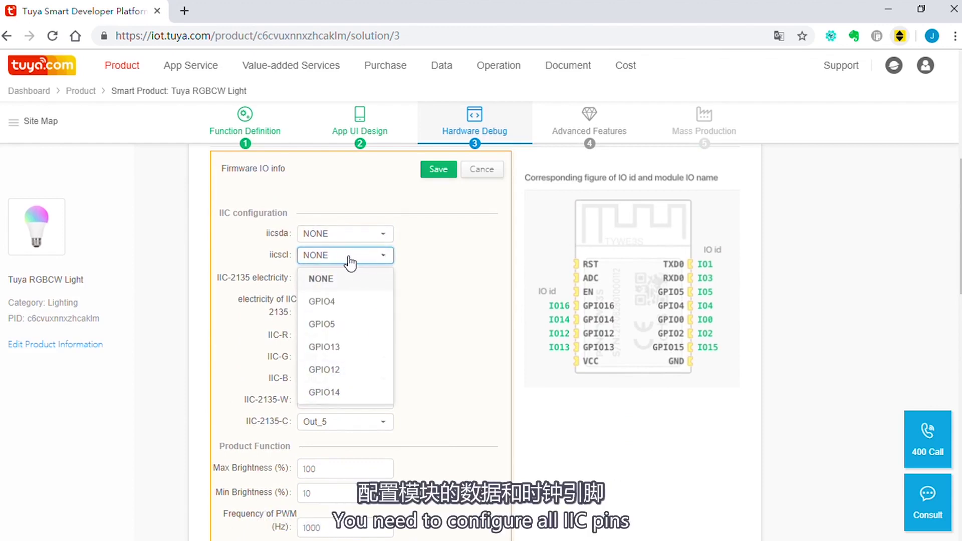
{"action": "left_click", "coordinate": [350, 261]}
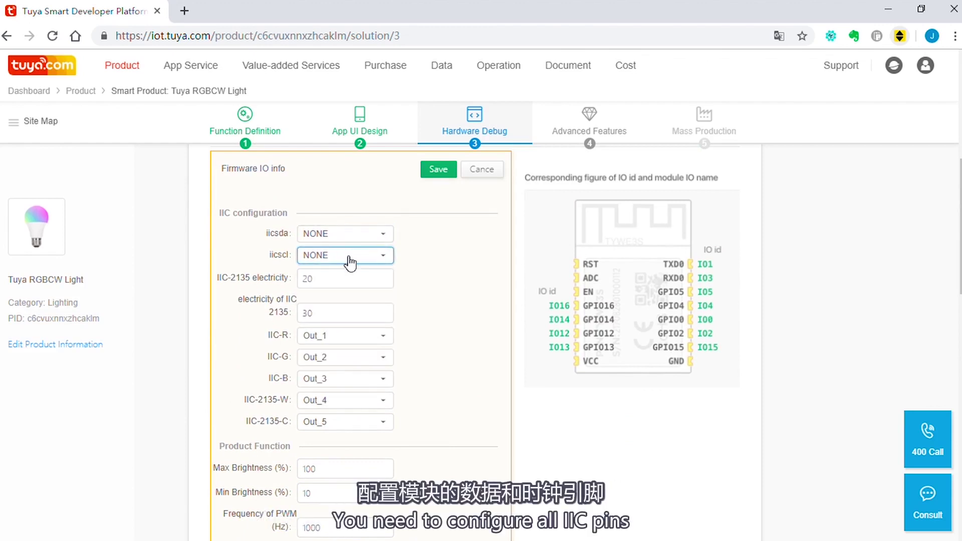
Step: Map IIC-R, IIC-G and IIC-B to Out_1, Out_2 and Out_3
{"action": "left_click", "coordinate": [327, 337]}
{"action": "left_click", "coordinate": [336, 360]}
{"action": "left_click", "coordinate": [337, 360]}
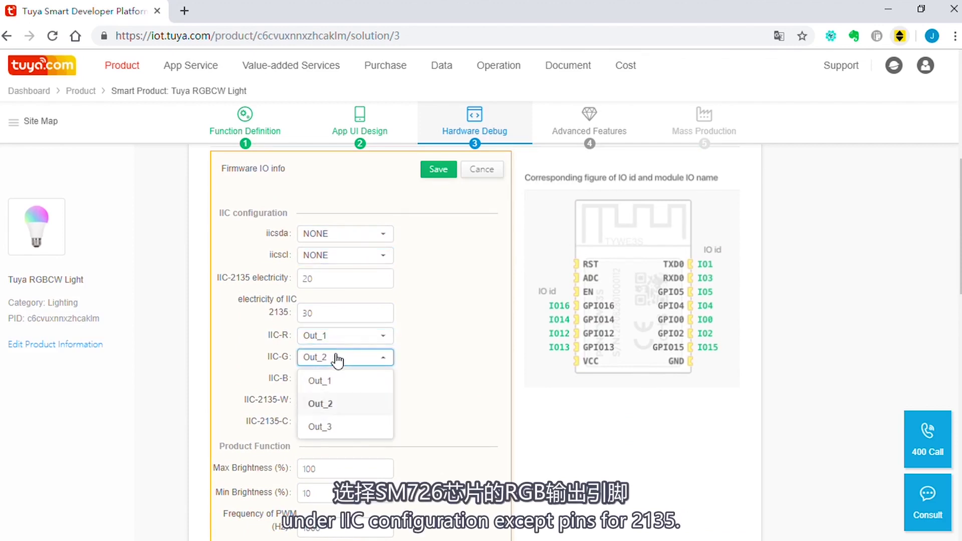
{"action": "left_click", "coordinate": [337, 362]}
{"action": "left_click", "coordinate": [325, 380]}
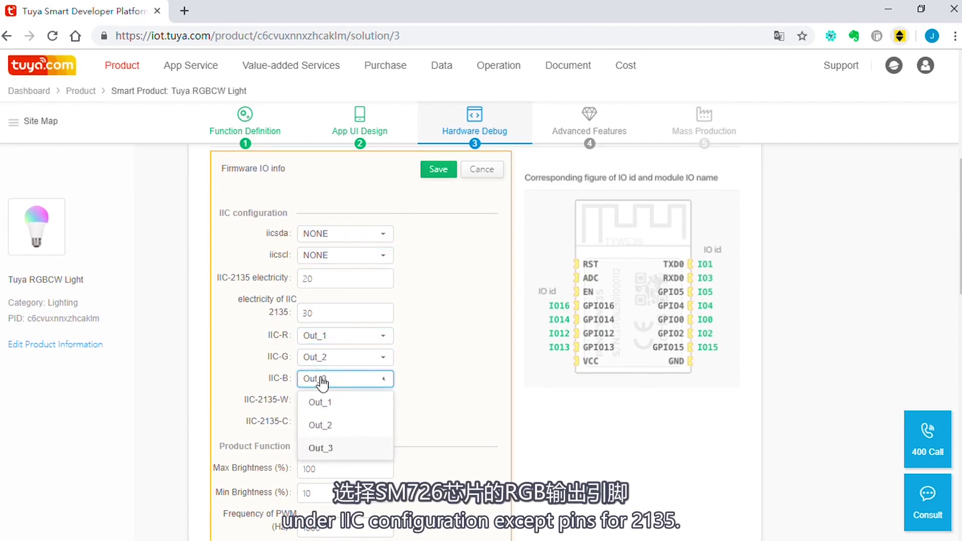
{"action": "left_click", "coordinate": [322, 383]}
{"action": "scroll", "coordinate": [348, 366], "scroll_direction": "down", "scroll_amount": 6}
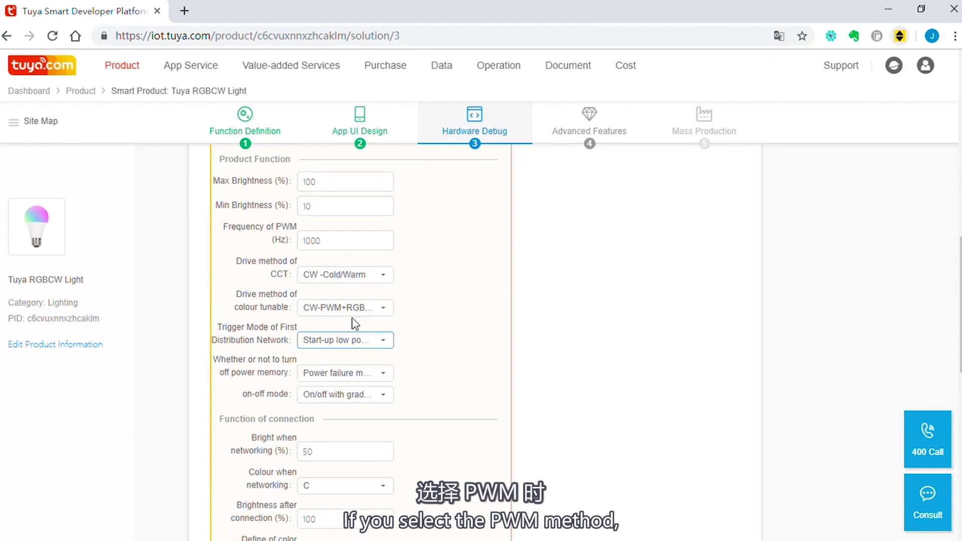
Step: Set colour drive to Normal PWM output with red, green, blue on GPIO4, GPIO12, GPIO14
{"action": "left_click", "coordinate": [354, 308]}
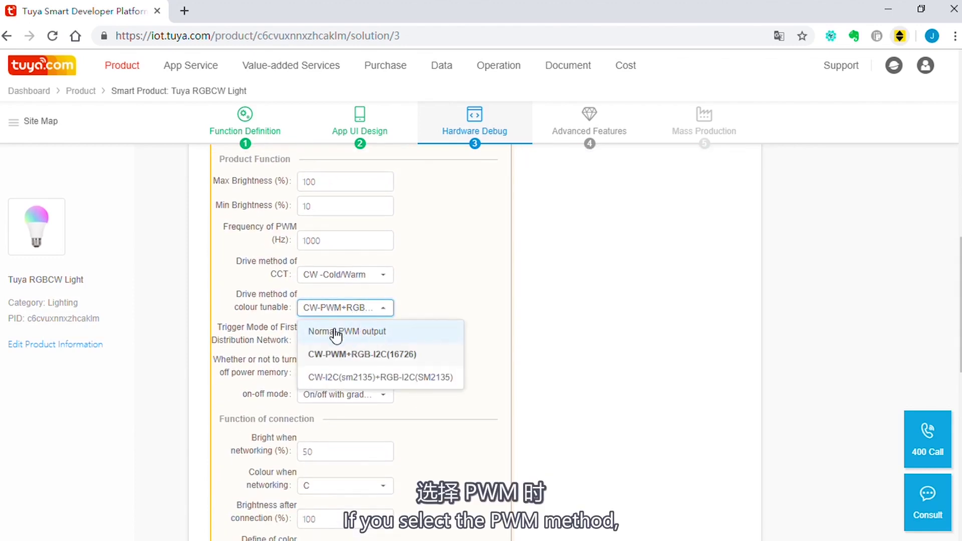
{"action": "left_click", "coordinate": [371, 333]}
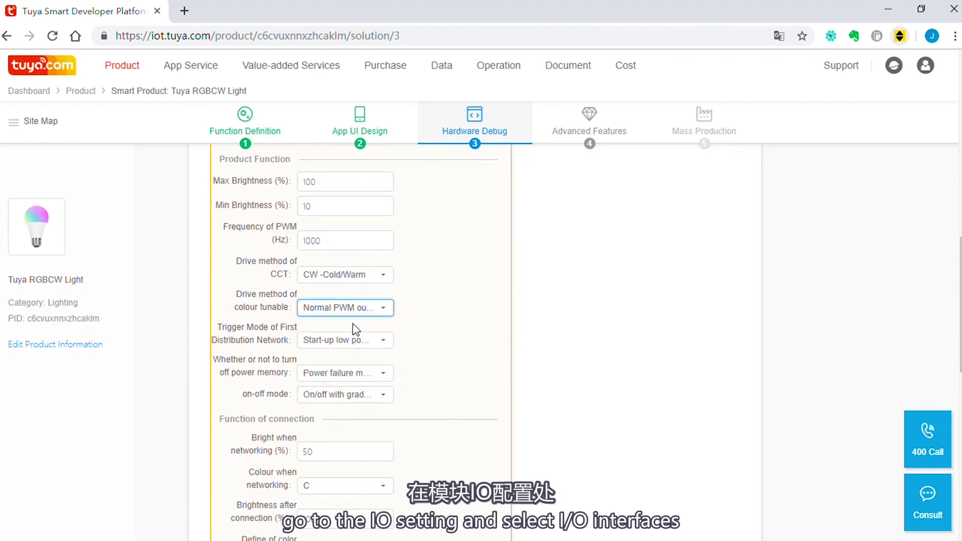
{"action": "scroll", "coordinate": [356, 330], "scroll_direction": "down", "scroll_amount": 7}
{"action": "left_click", "coordinate": [356, 256]}
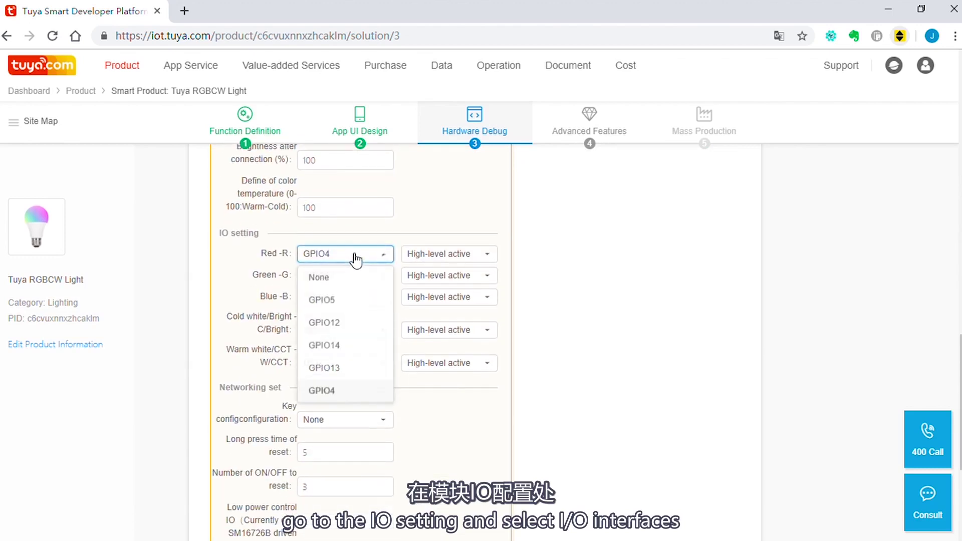
{"action": "left_click", "coordinate": [357, 260]}
{"action": "left_click", "coordinate": [356, 275]}
{"action": "left_click", "coordinate": [358, 277]}
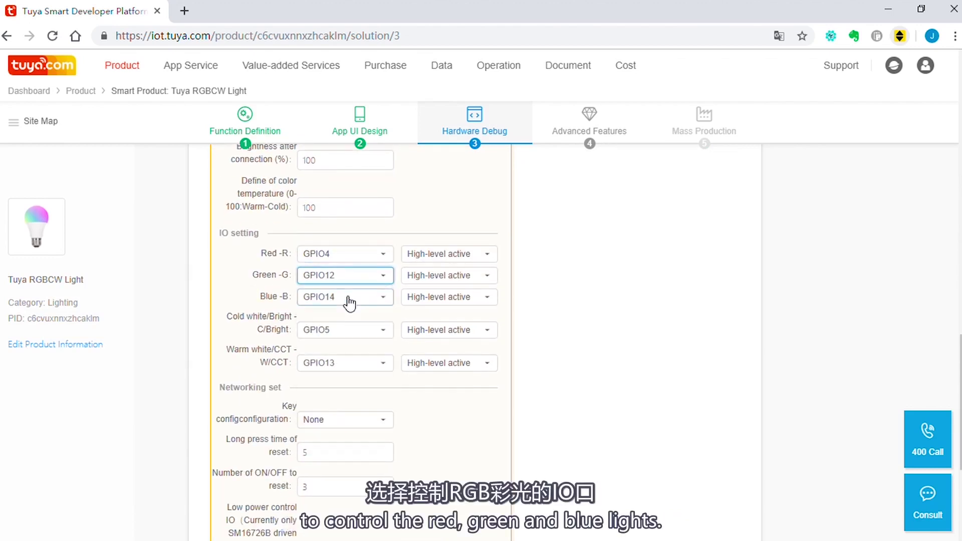
{"action": "left_click", "coordinate": [350, 301]}
{"action": "left_click", "coordinate": [331, 390]}
Step: Leave the low-power control IO pin at NONE
{"action": "scroll", "coordinate": [345, 350], "scroll_direction": "down", "scroll_amount": 5}
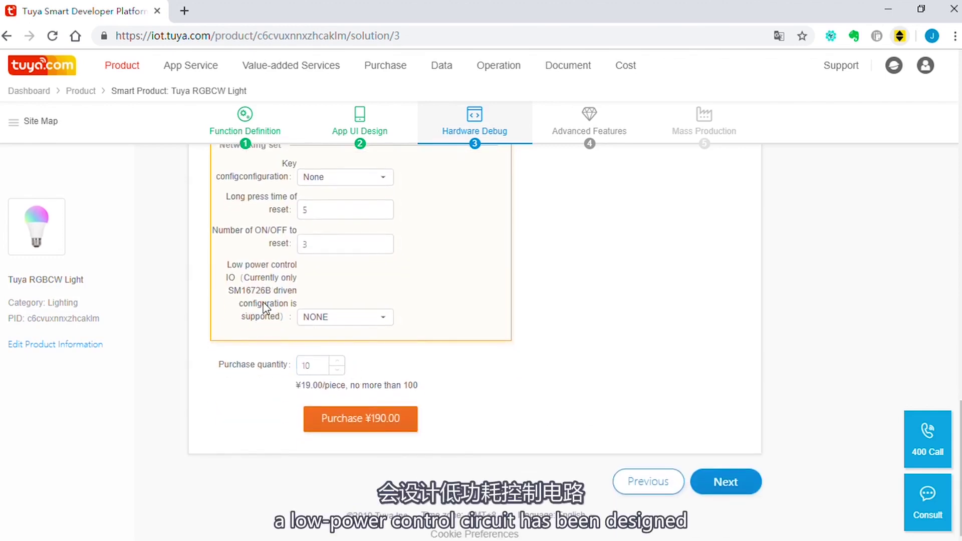
{"action": "left_click", "coordinate": [370, 324]}
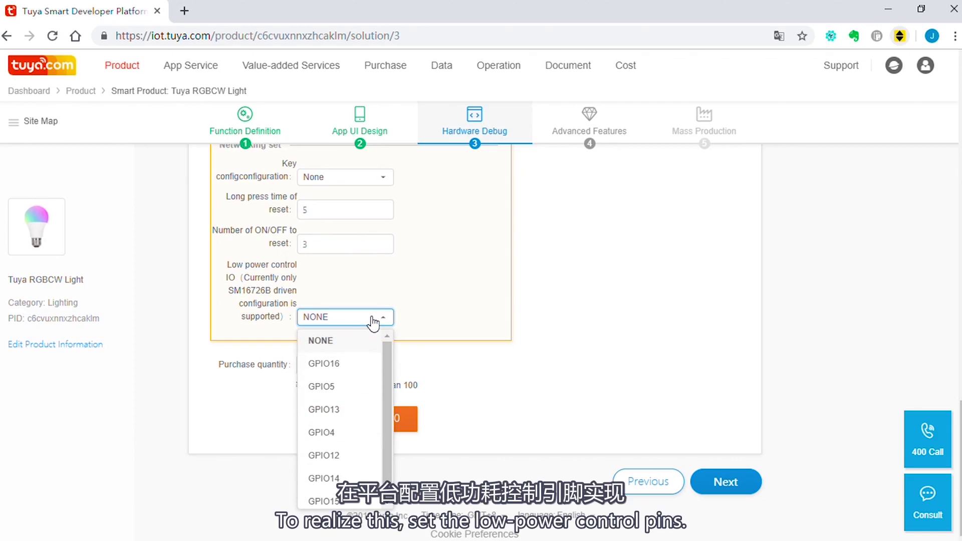
{"action": "left_click", "coordinate": [372, 324]}
{"action": "scroll", "coordinate": [372, 323], "scroll_direction": "up", "scroll_amount": 15}
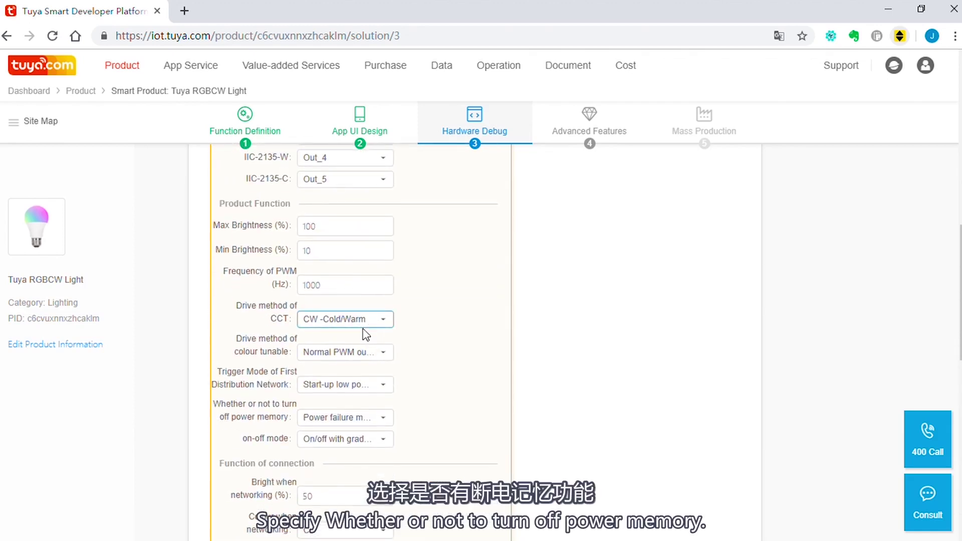
{"action": "left_click", "coordinate": [346, 418]}
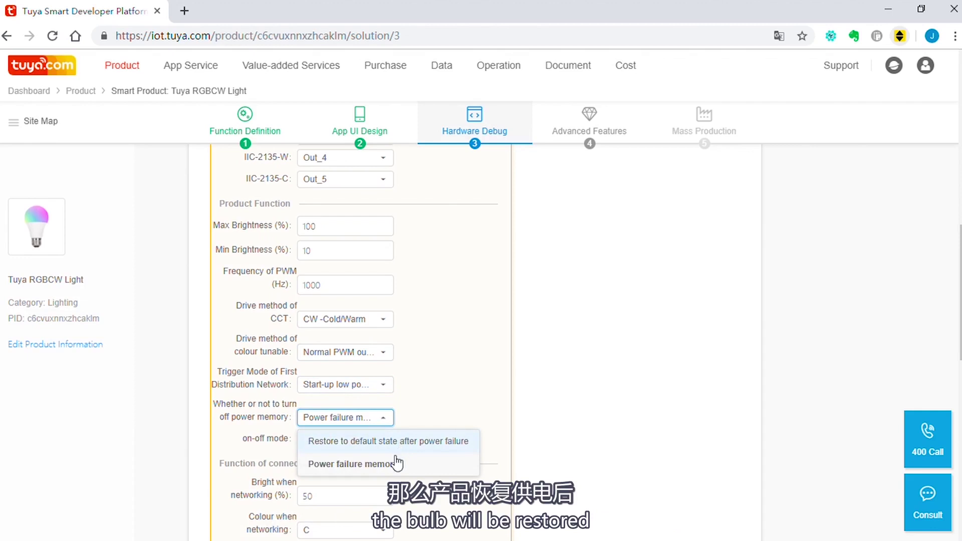
{"action": "left_click", "coordinate": [383, 426]}
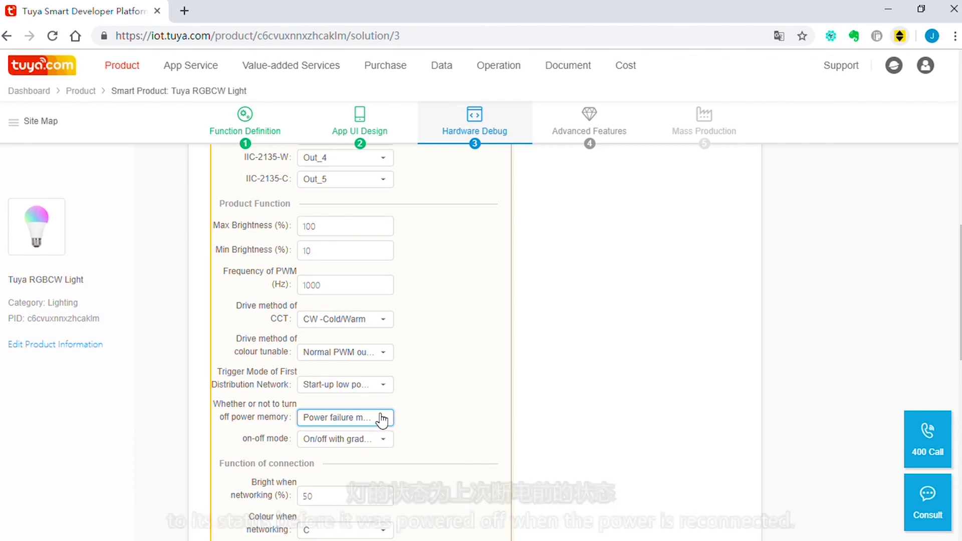
{"action": "left_click", "coordinate": [379, 441]}
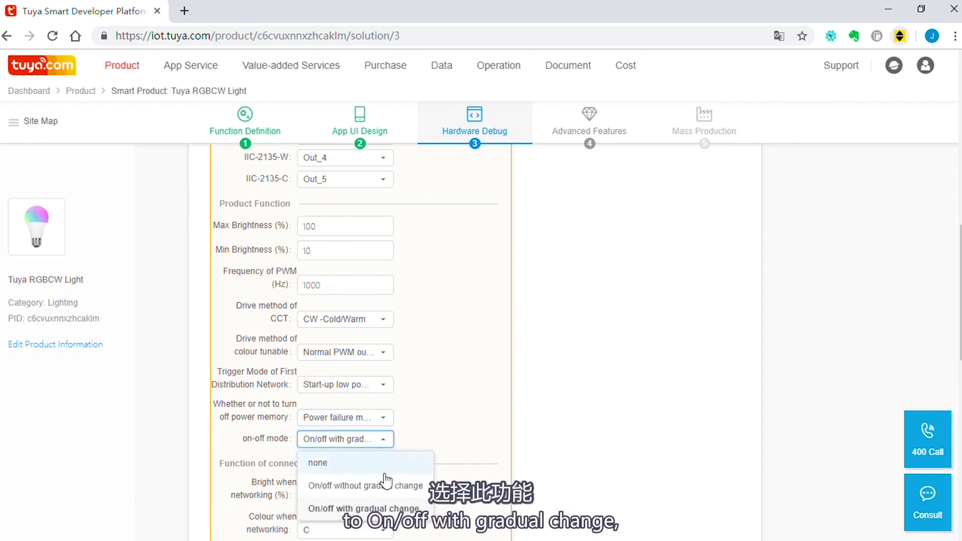
{"action": "left_click", "coordinate": [385, 445]}
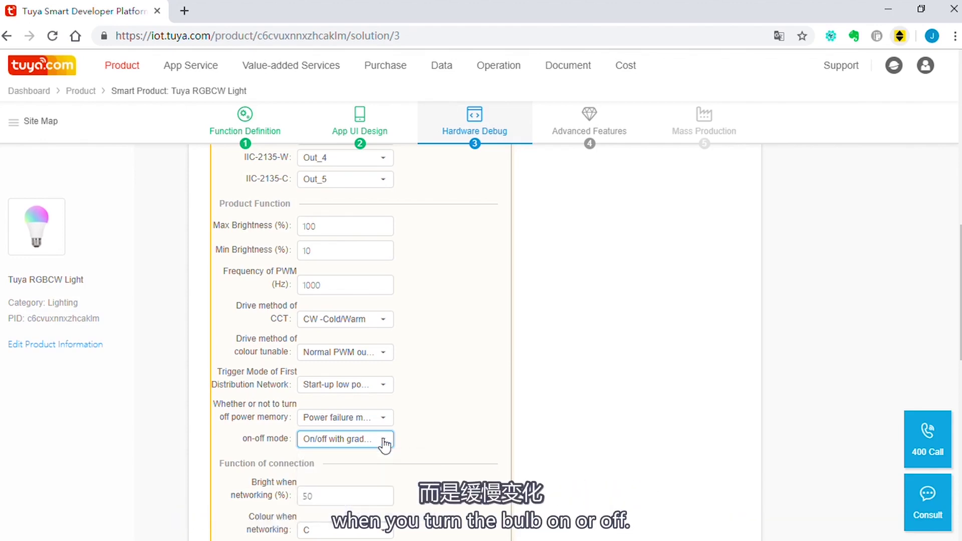
{"action": "scroll", "coordinate": [385, 445], "scroll_direction": "down", "scroll_amount": 3}
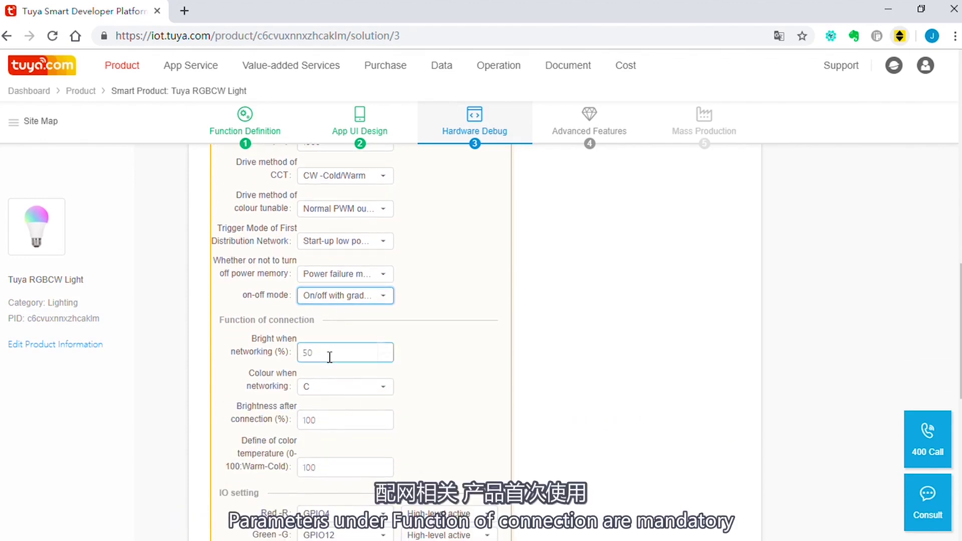
{"action": "left_click", "coordinate": [329, 355]}
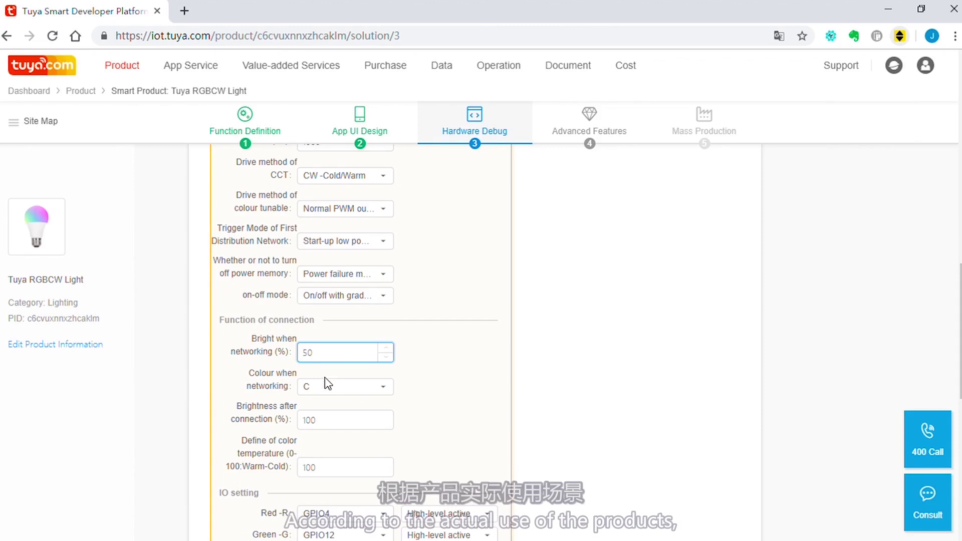
{"action": "left_click", "coordinate": [369, 395]}
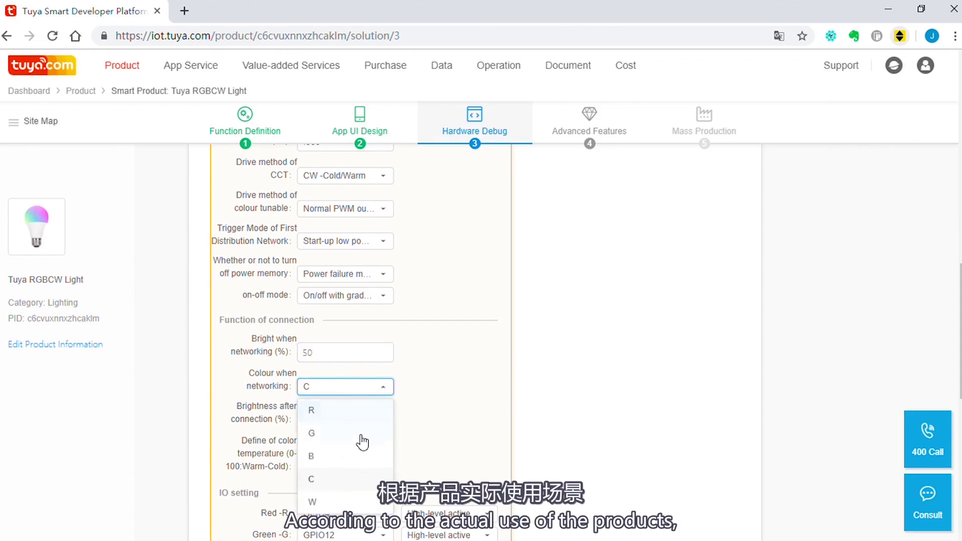
{"action": "left_click", "coordinate": [372, 392]}
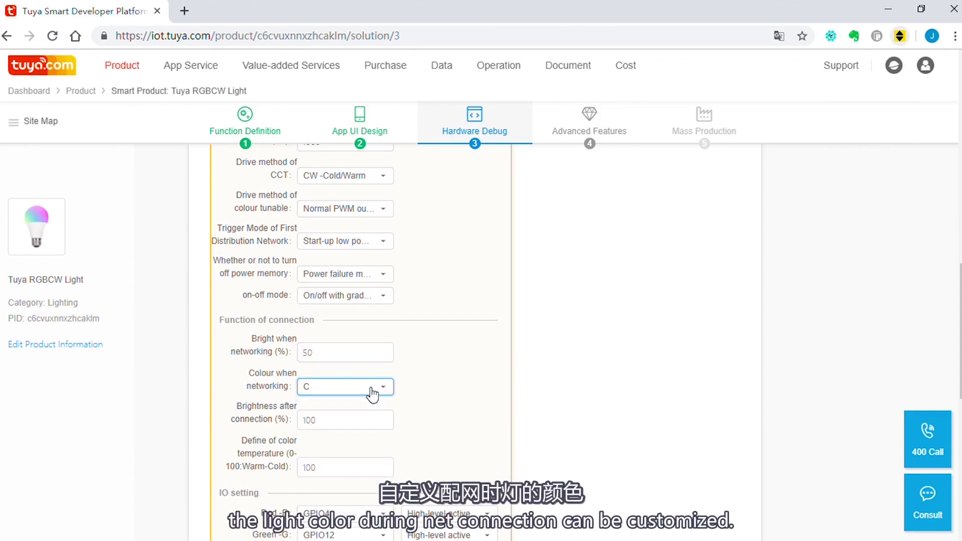
{"action": "scroll", "coordinate": [371, 392], "scroll_direction": "down", "scroll_amount": 3}
{"action": "scroll", "coordinate": [372, 393], "scroll_direction": "down", "scroll_amount": 4}
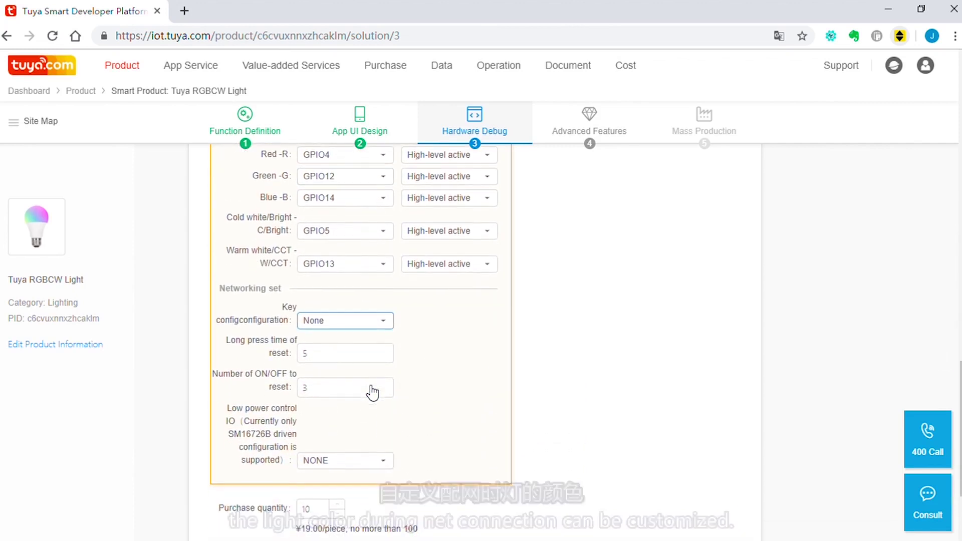
Step: Leave the reset key pin at None and save the firmware IO configuration
{"action": "left_click", "coordinate": [358, 327]}
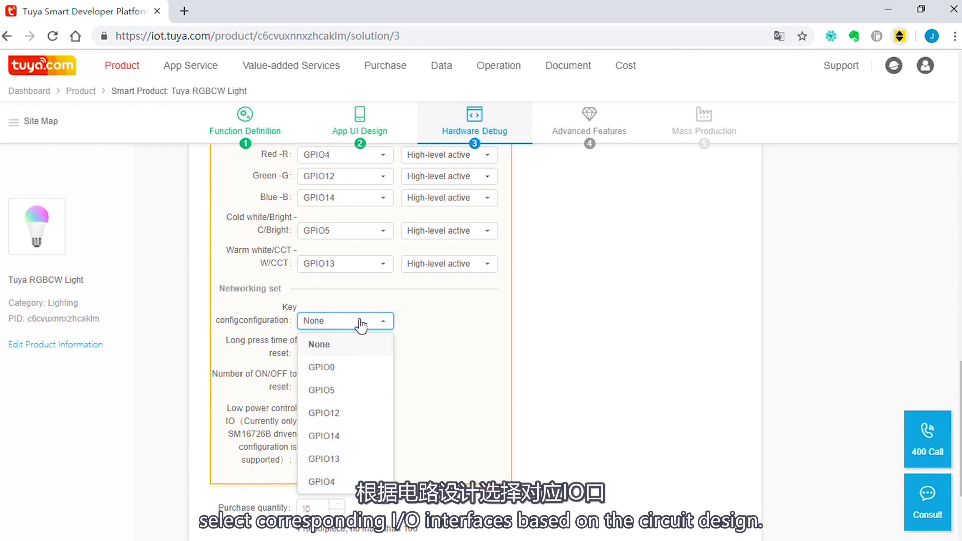
{"action": "left_click", "coordinate": [360, 323]}
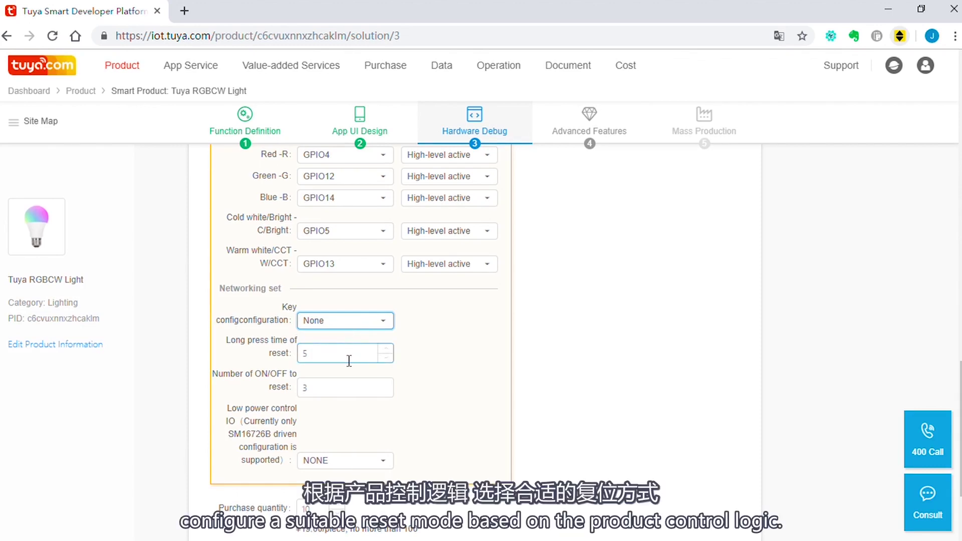
{"action": "left_click", "coordinate": [349, 360]}
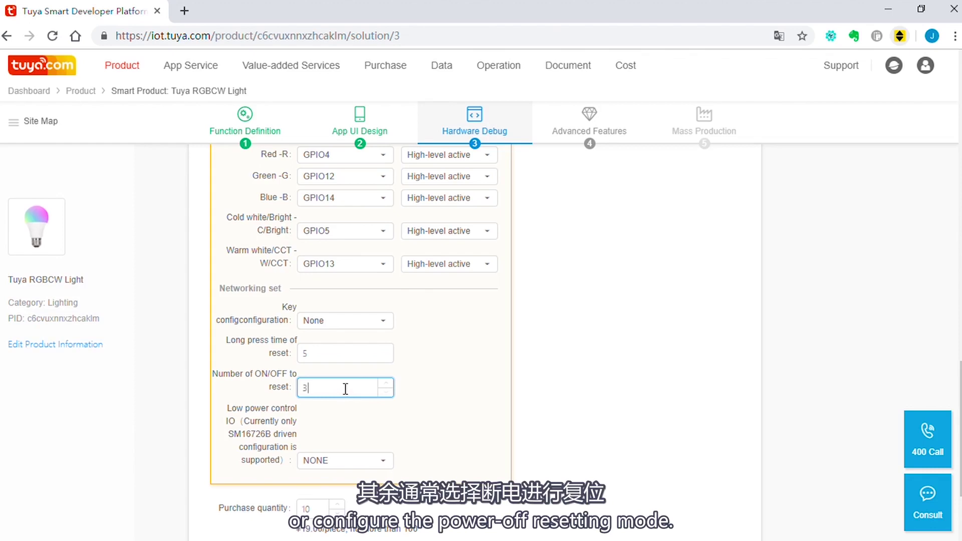
{"action": "scroll", "coordinate": [345, 388], "scroll_direction": "up", "scroll_amount": 12}
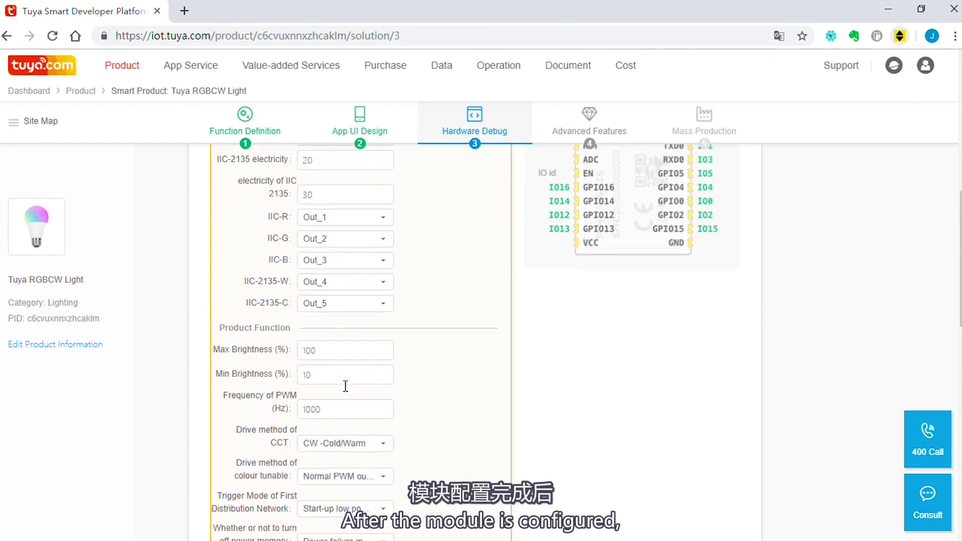
{"action": "scroll", "coordinate": [345, 386], "scroll_direction": "up", "scroll_amount": 5}
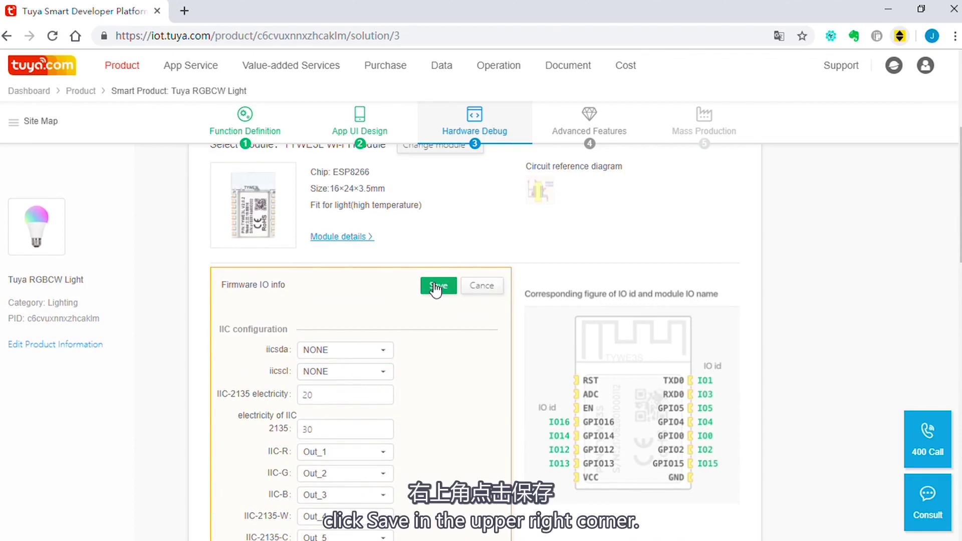
{"action": "left_click", "coordinate": [434, 287]}
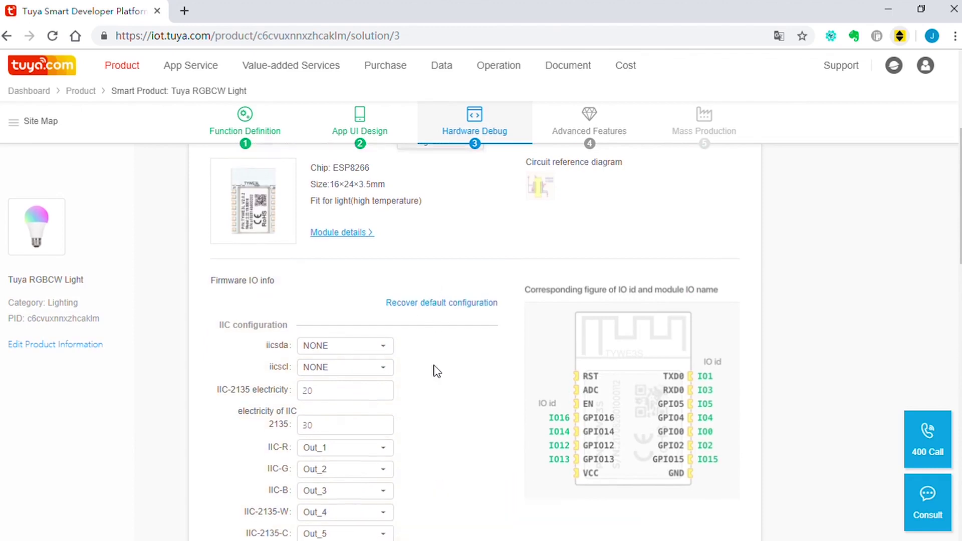
{"action": "scroll", "coordinate": [433, 369], "scroll_direction": "down", "scroll_amount": 12}
Step: Scroll down past the Purchase section toward the Next button
{"action": "scroll", "coordinate": [429, 361], "scroll_direction": "down", "scroll_amount": 5}
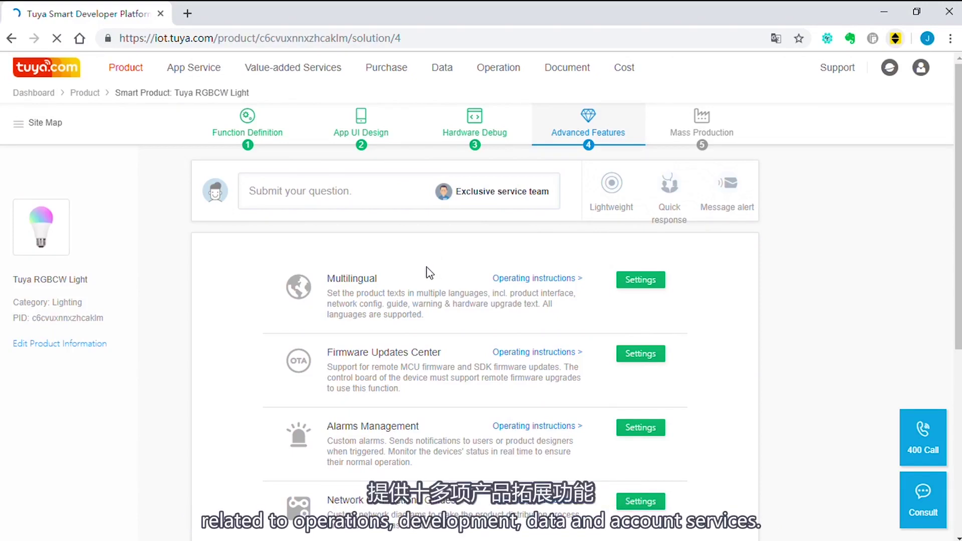
{"action": "scroll", "coordinate": [430, 273], "scroll_direction": "down", "scroll_amount": 2}
{"action": "scroll", "coordinate": [430, 273], "scroll_direction": "down", "scroll_amount": 2}
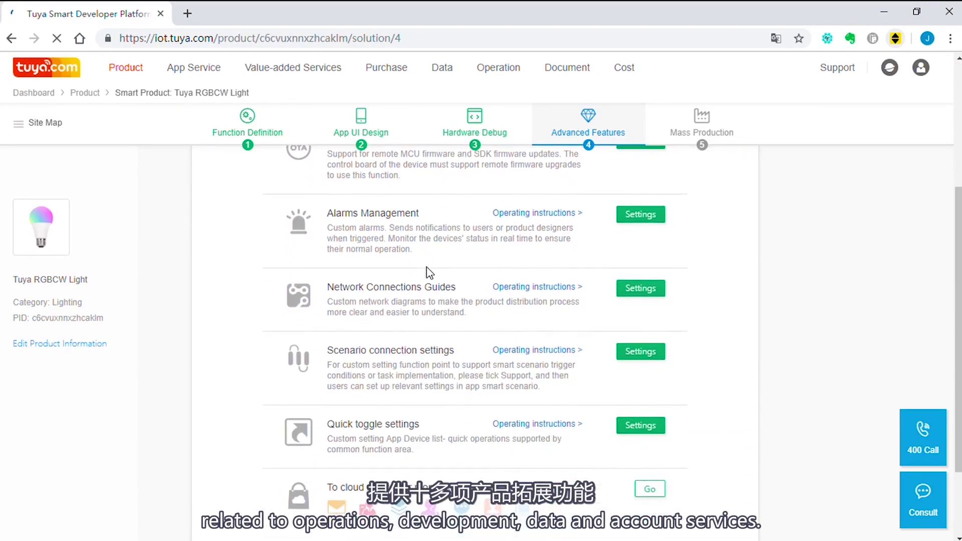
{"action": "scroll", "coordinate": [430, 274], "scroll_direction": "down", "scroll_amount": 2}
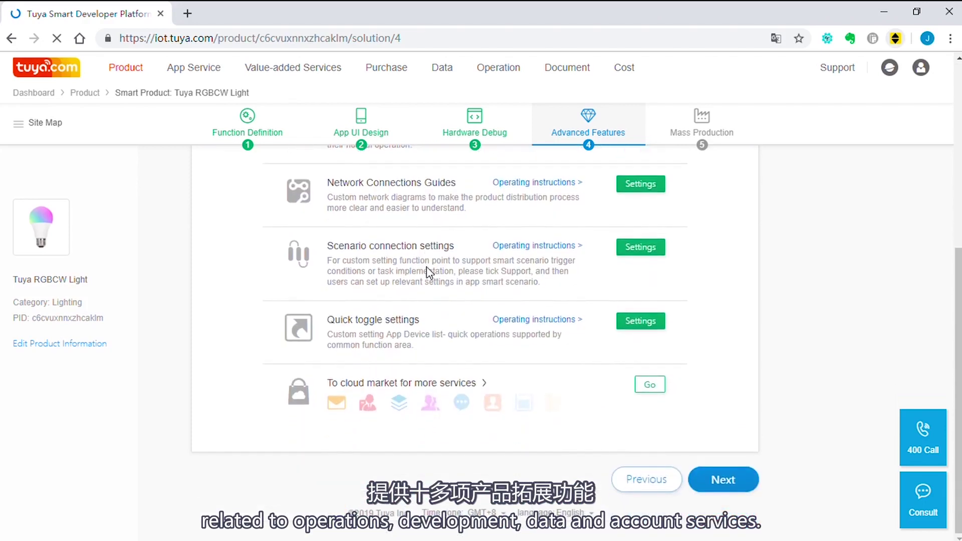